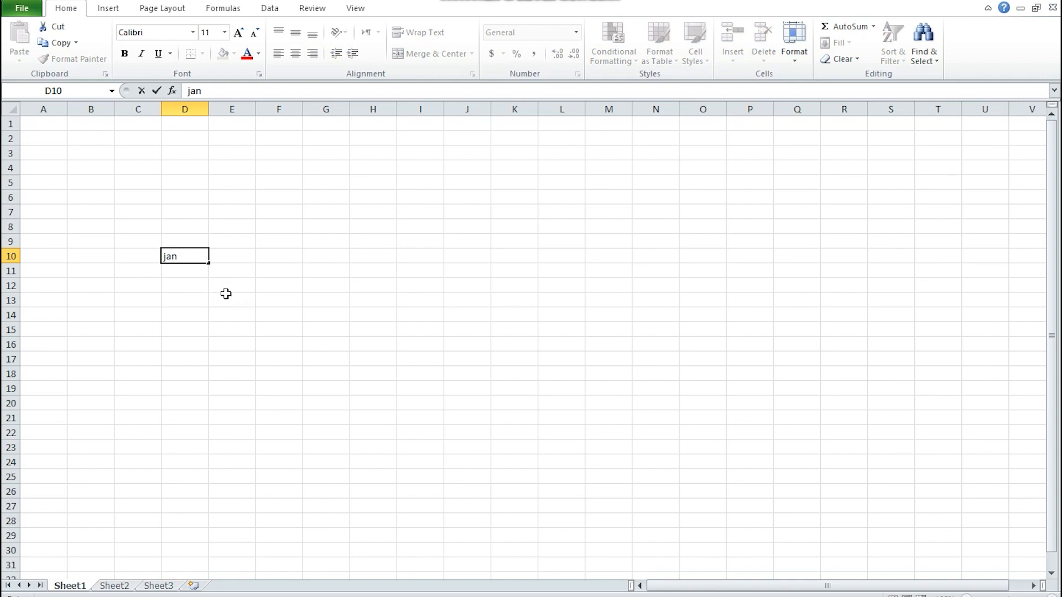
Fill the month series from jan in D10 down to D19 and clear the filled cells.
{"action": "left_click_drag", "start_coordinate": [211, 265], "coordinate": [208, 390]}
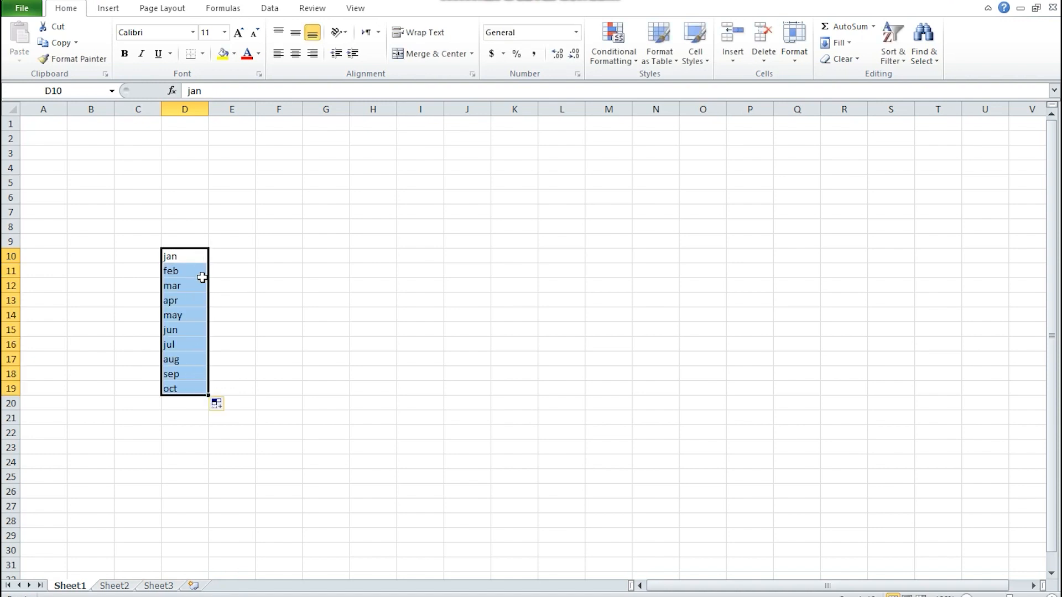
{"action": "key", "text": "Delete"}
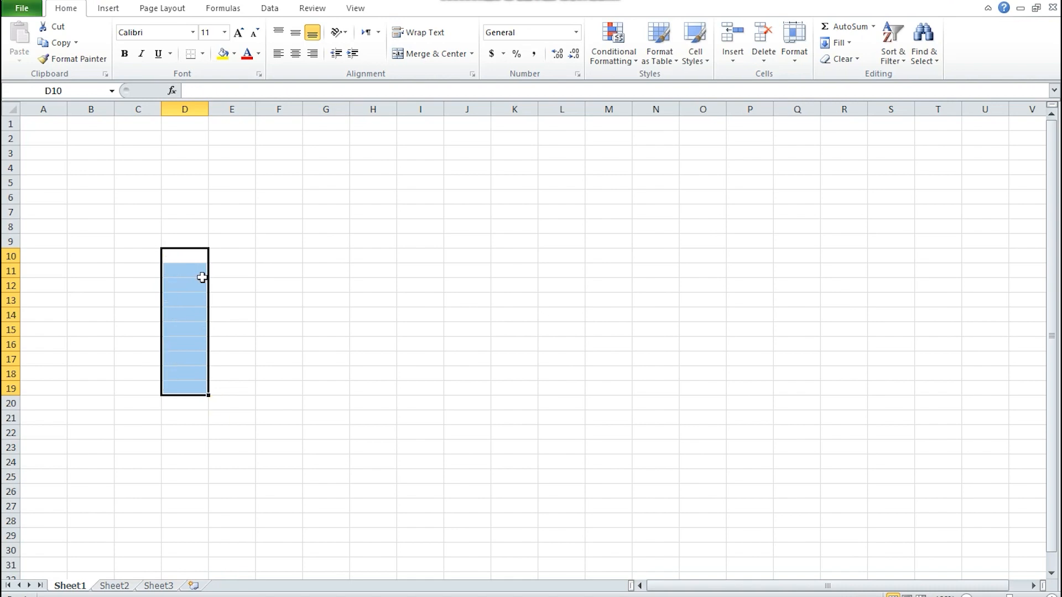
{"action": "left_click", "coordinate": [185, 203]}
{"action": "left_click", "coordinate": [188, 225]}
{"action": "left_click", "coordinate": [184, 200]}
{"action": "left_click", "coordinate": [185, 224]}
{"action": "left_click", "coordinate": [188, 200]}
{"action": "left_click", "coordinate": [190, 210]}
{"action": "left_click", "coordinate": [188, 195]}
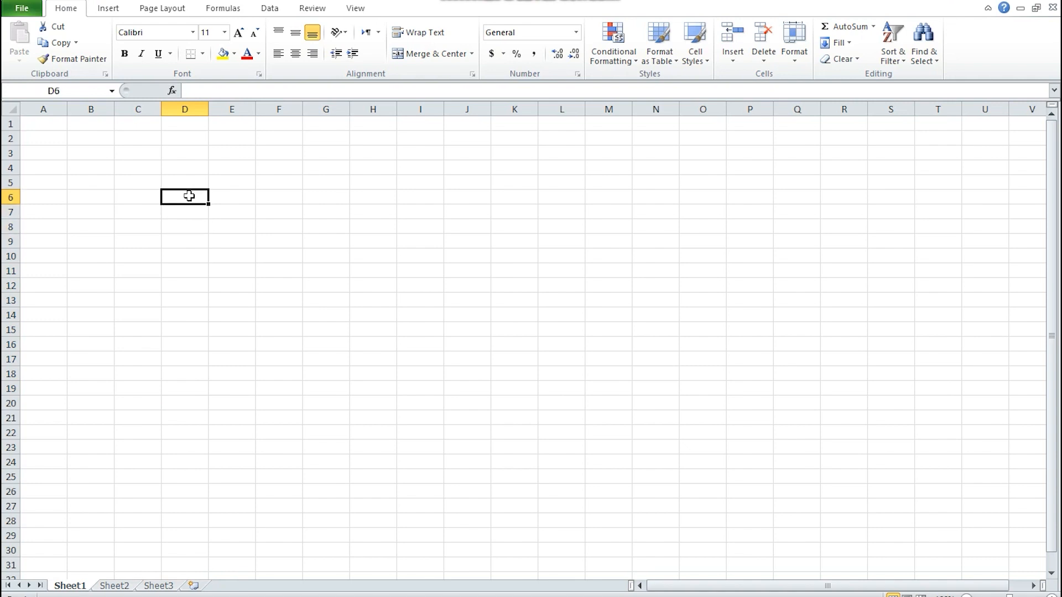
{"action": "left_click", "coordinate": [199, 229]}
{"action": "left_click", "coordinate": [182, 199]}
{"action": "left_click", "coordinate": [190, 226]}
Enter the value 20 in both cell D6 and cell D7.
{"action": "left_click", "coordinate": [182, 199]}
{"action": "type", "text": "20"}
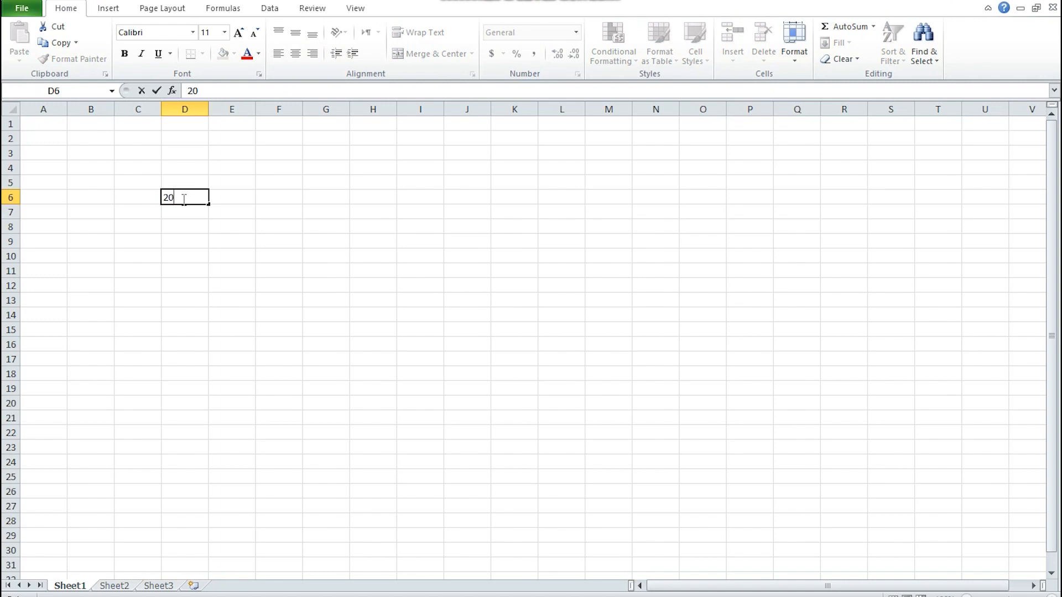
{"action": "key", "text": "Return"}
{"action": "left_click", "coordinate": [182, 199]}
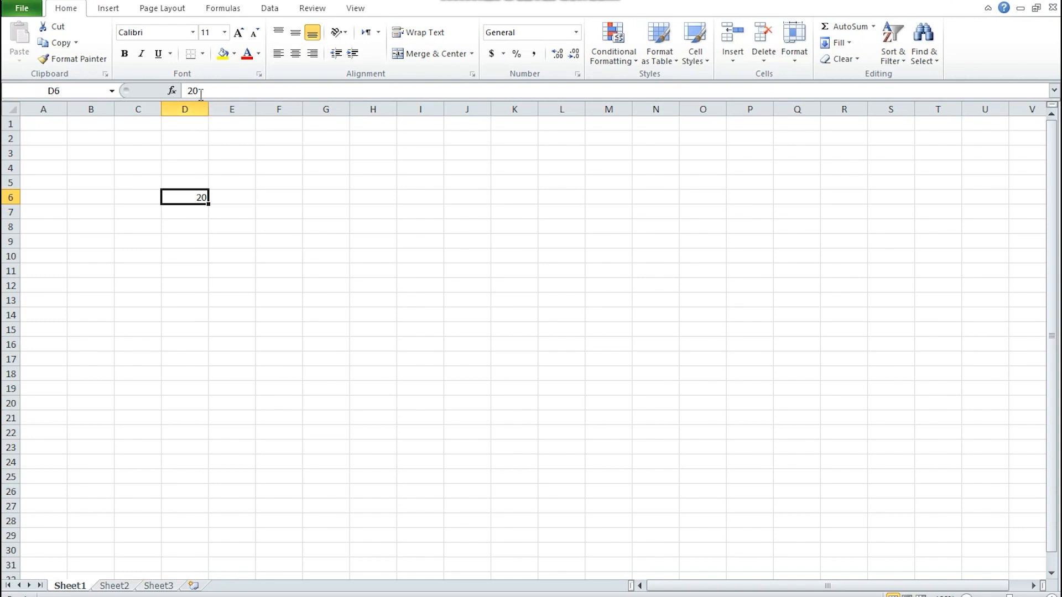
{"action": "left_click", "coordinate": [199, 214]}
{"action": "left_click", "coordinate": [198, 200]}
{"action": "left_click", "coordinate": [199, 213]}
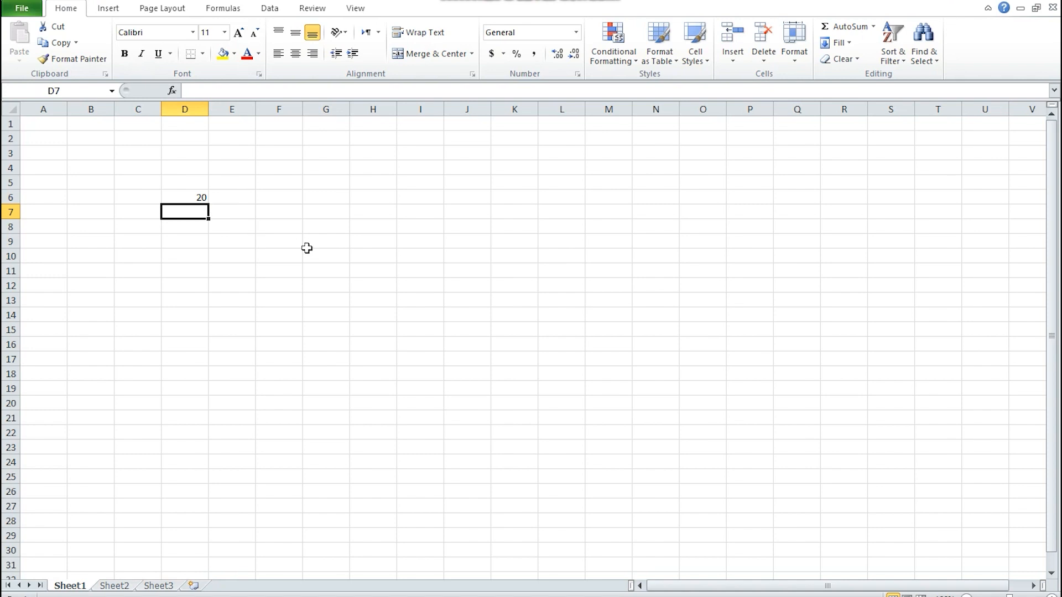
{"action": "type", "text": "20"}
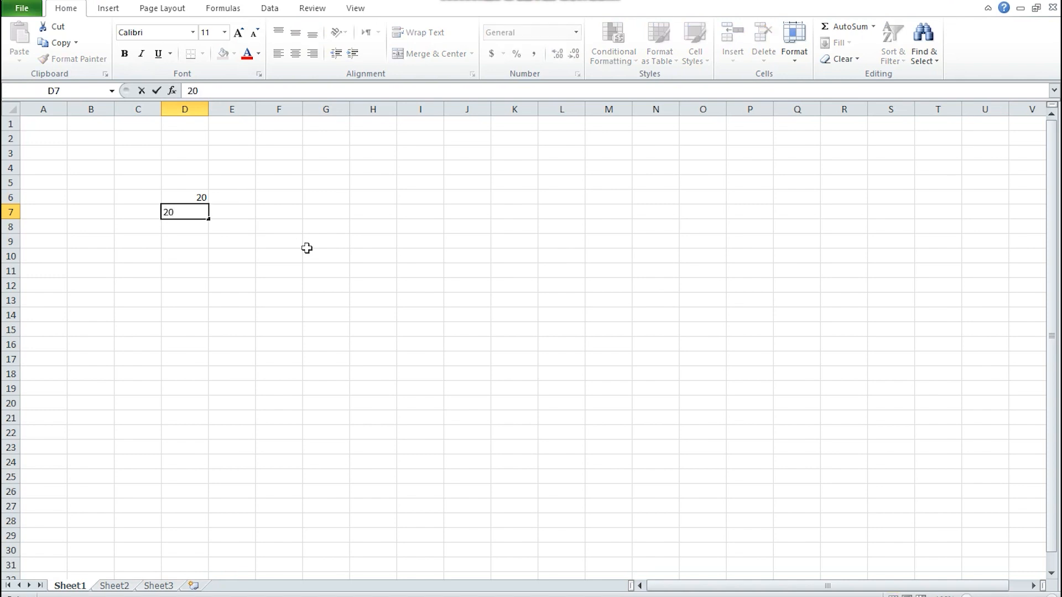
{"action": "key", "text": "Return"}
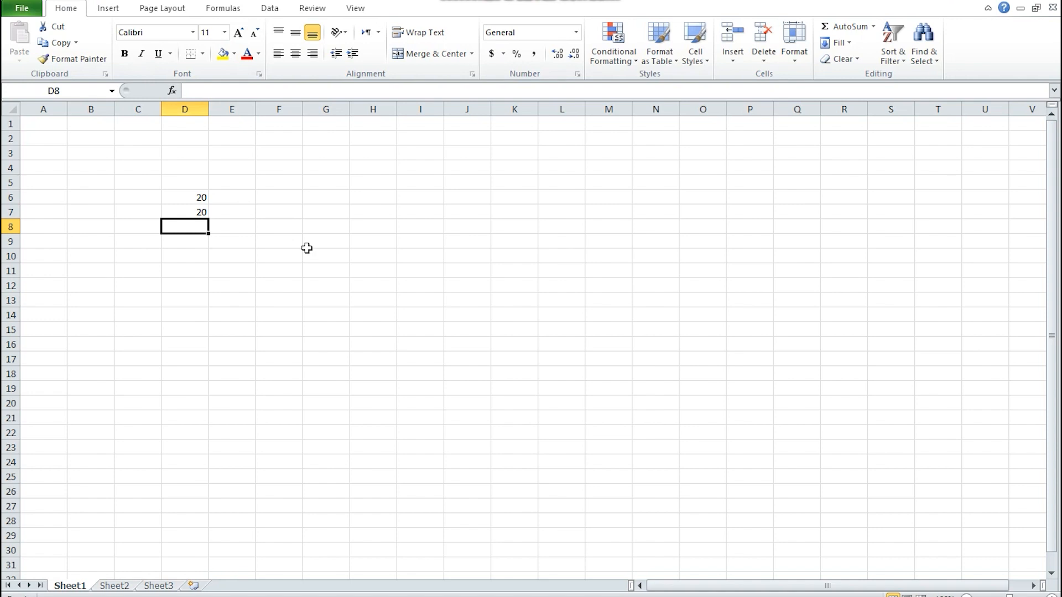
Enter the formula =sum(D6+D7) in cell D8 to add the two numbers above it.
{"action": "type", "text": "="}
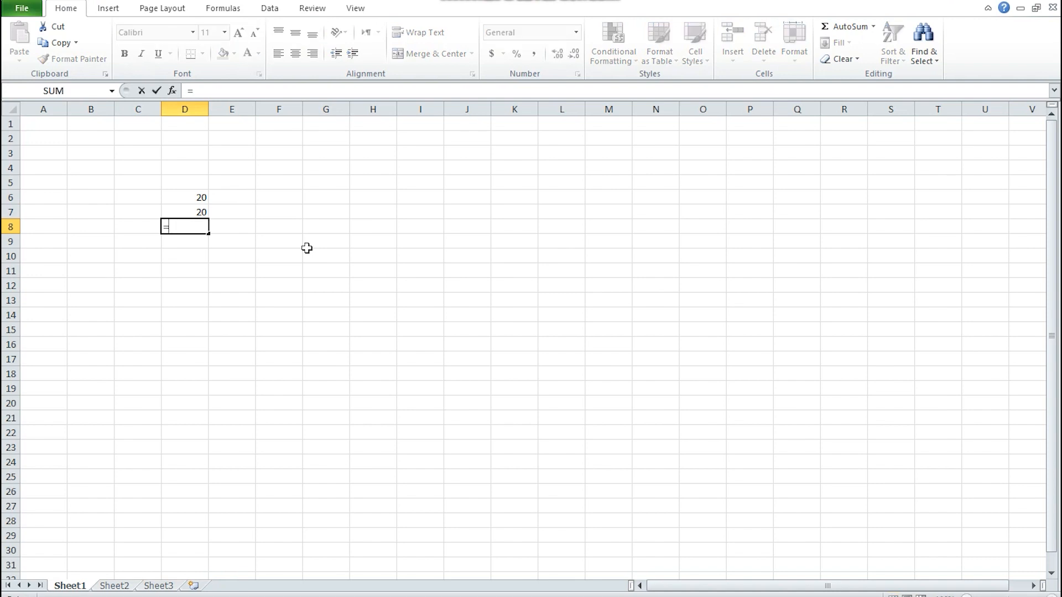
{"action": "type", "text": "sum"}
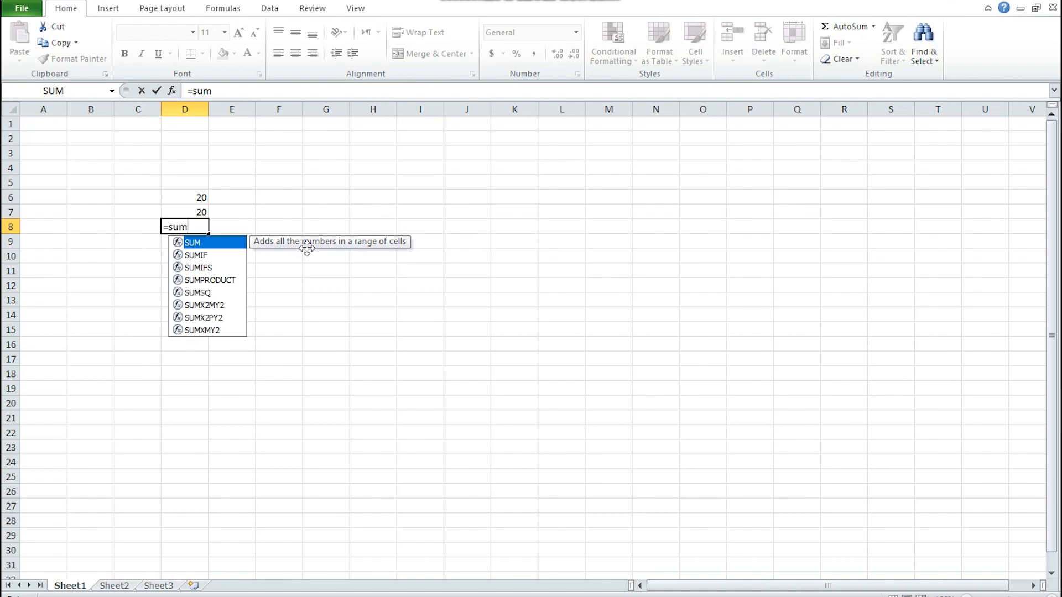
{"action": "type", "text": "("}
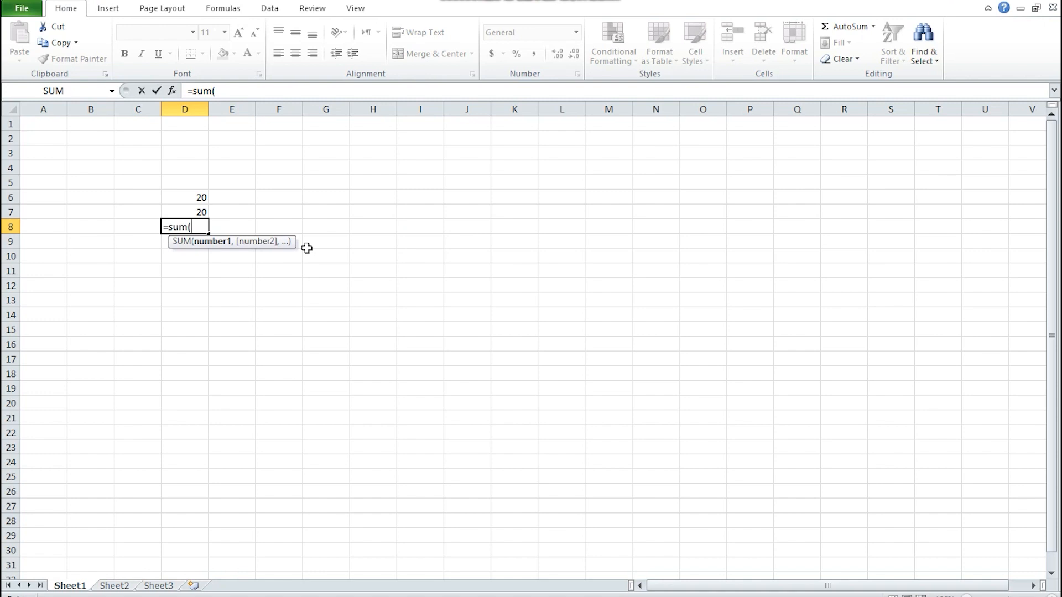
{"action": "key", "text": "Up"}
{"action": "key", "text": "Up"}
{"action": "type", "text": "+"}
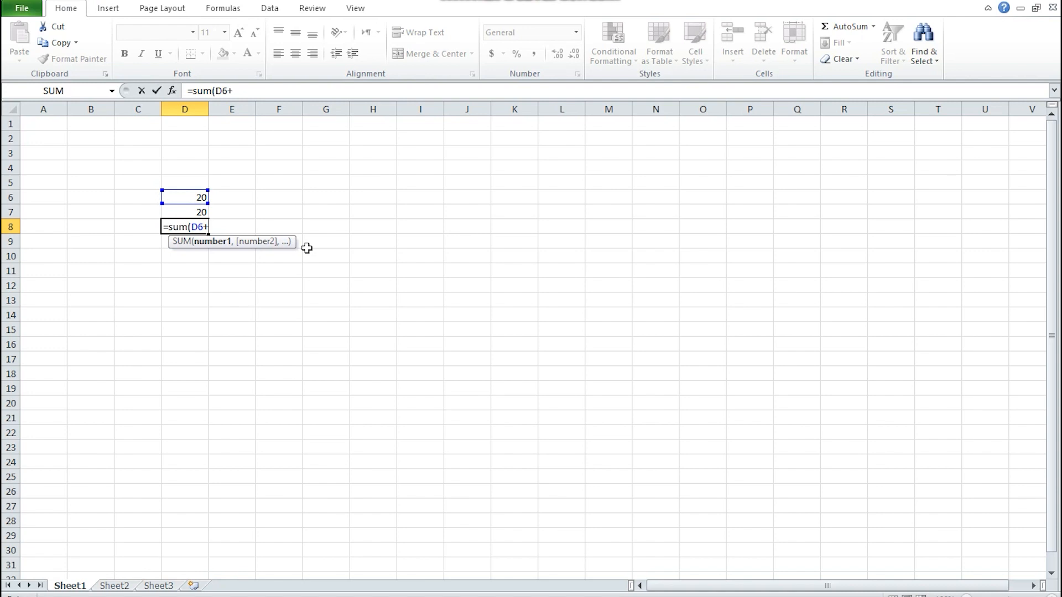
{"action": "key", "text": "Up"}
{"action": "type", "text": ")"}
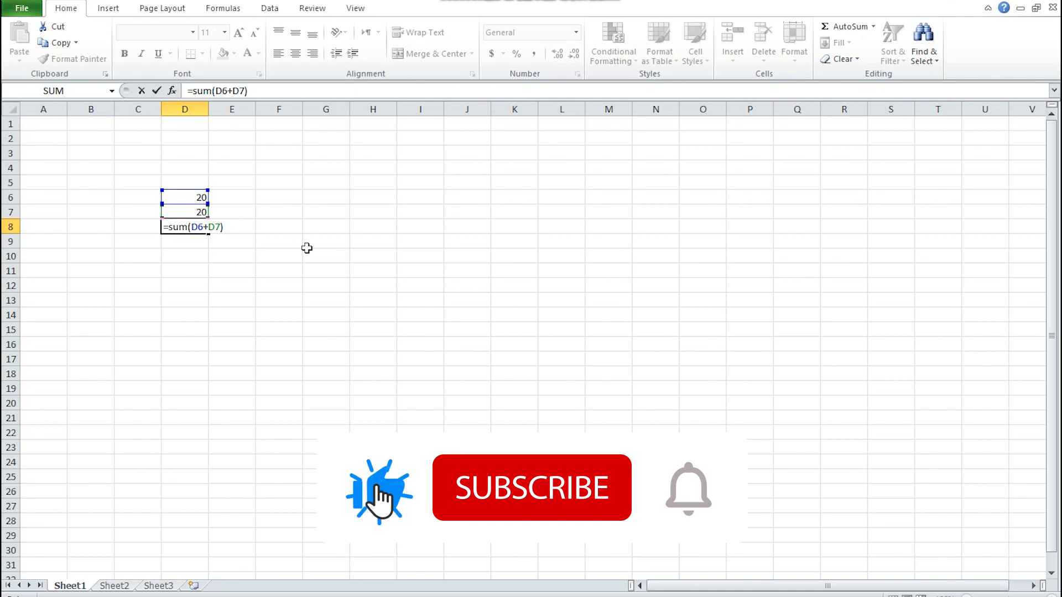
{"action": "key", "text": "Return"}
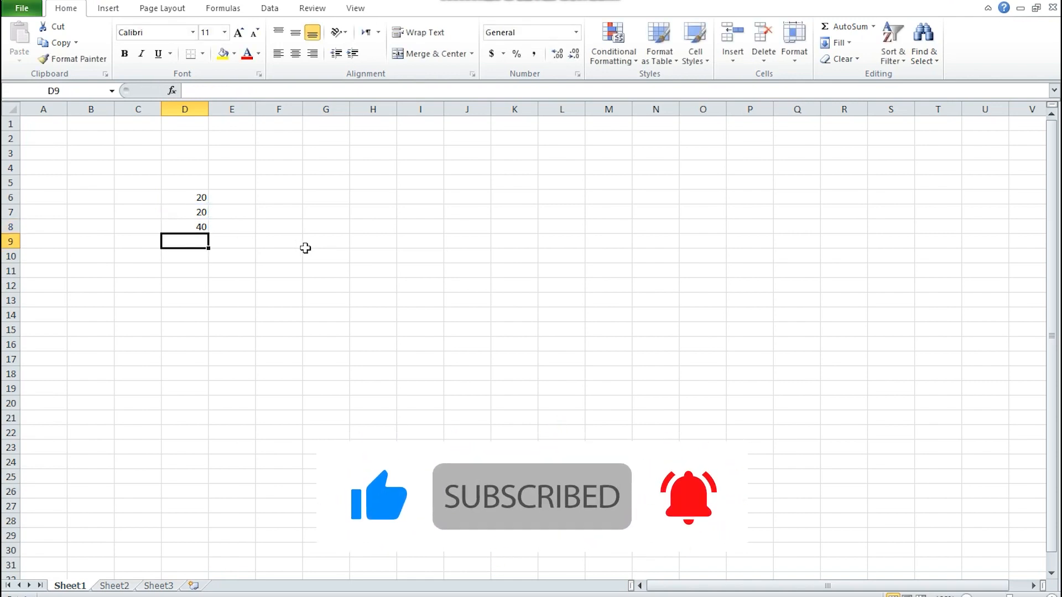
Examine the underlying contents of D6, D7 and D8 to compare the plain numbers with the formula.
{"action": "left_click", "coordinate": [182, 198]}
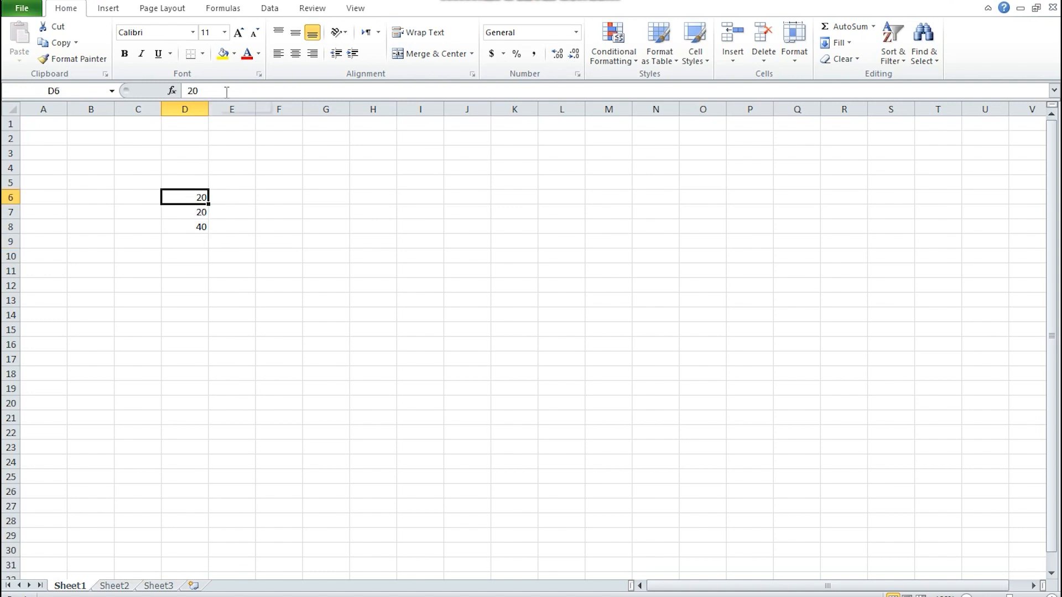
{"action": "key", "text": "Down"}
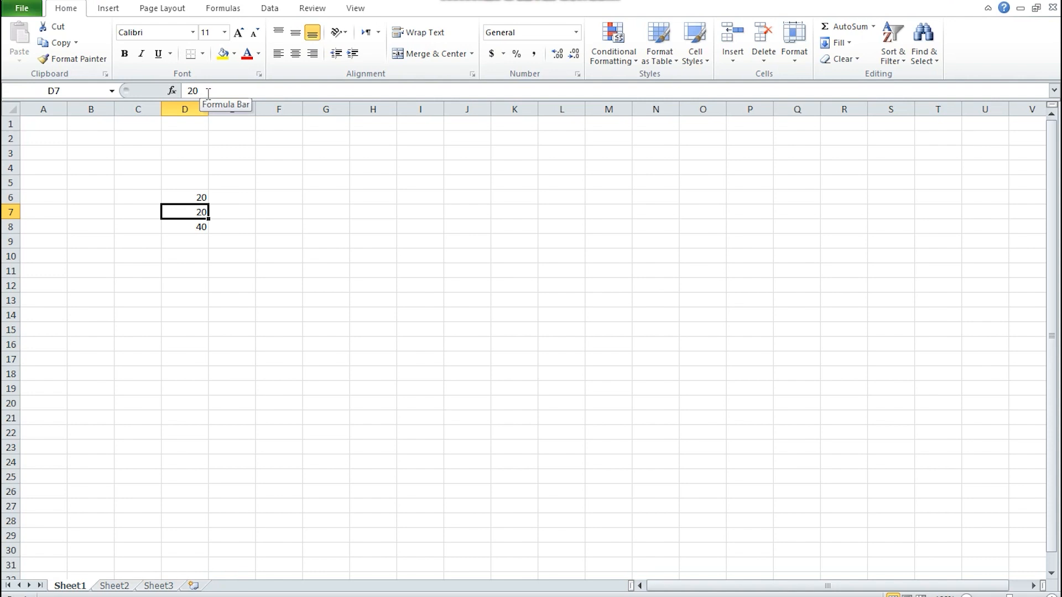
{"action": "key", "text": "Down"}
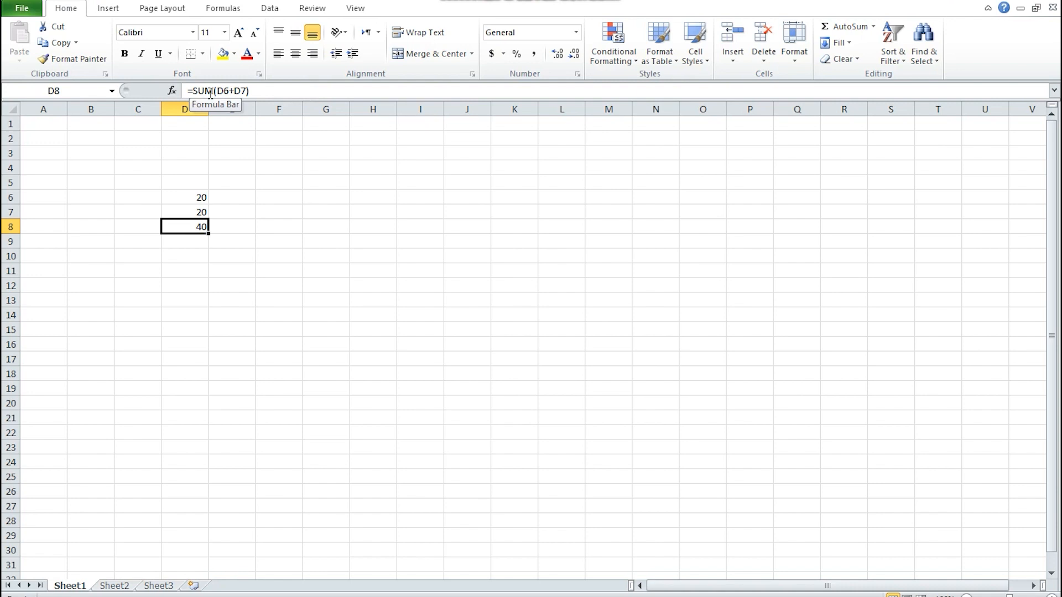
{"action": "left_click", "coordinate": [185, 199]}
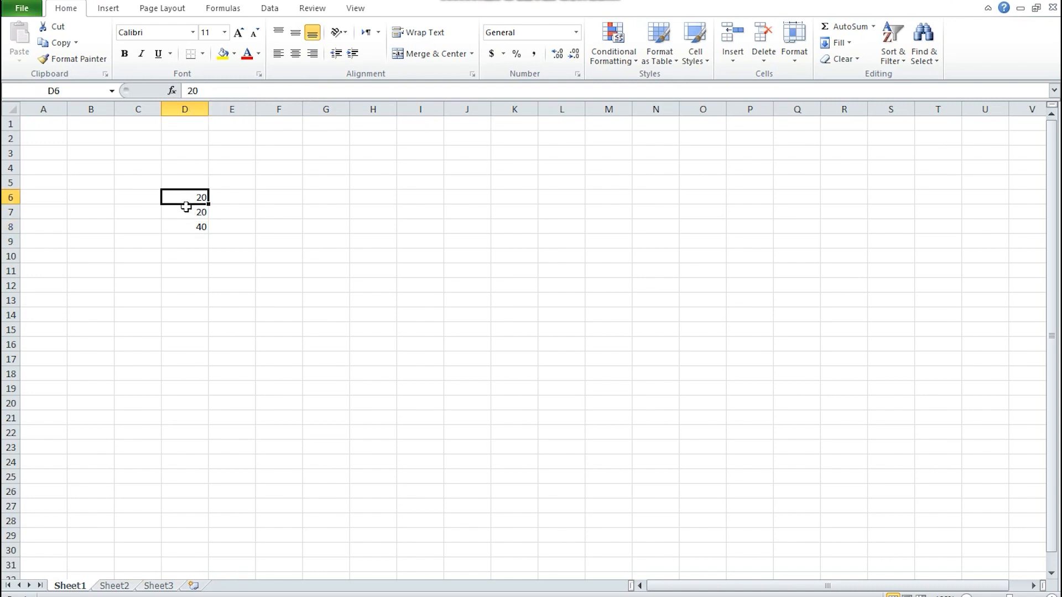
{"action": "left_click", "coordinate": [185, 212]}
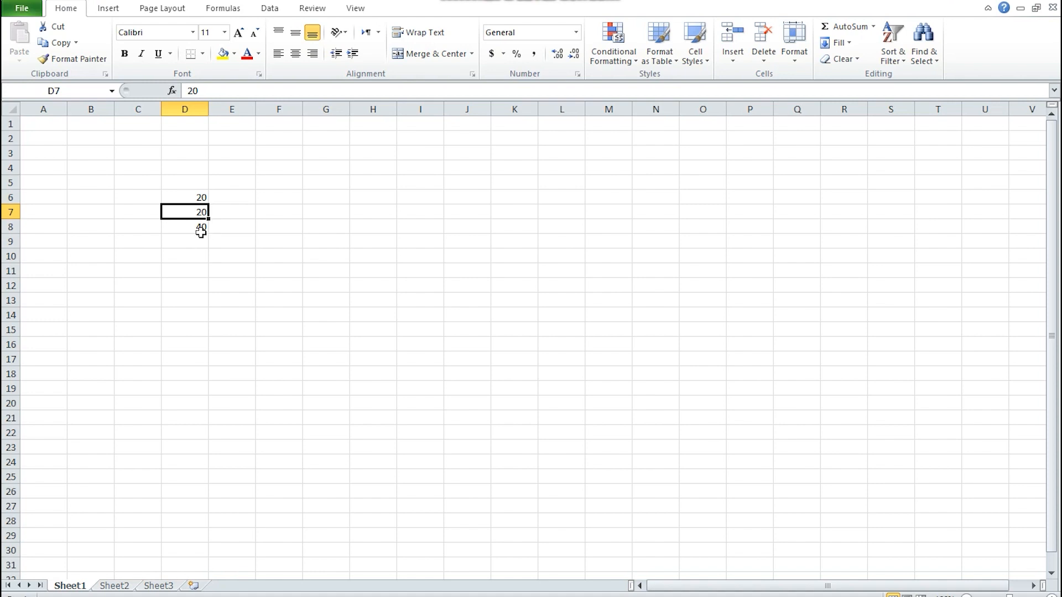
{"action": "left_click", "coordinate": [193, 226]}
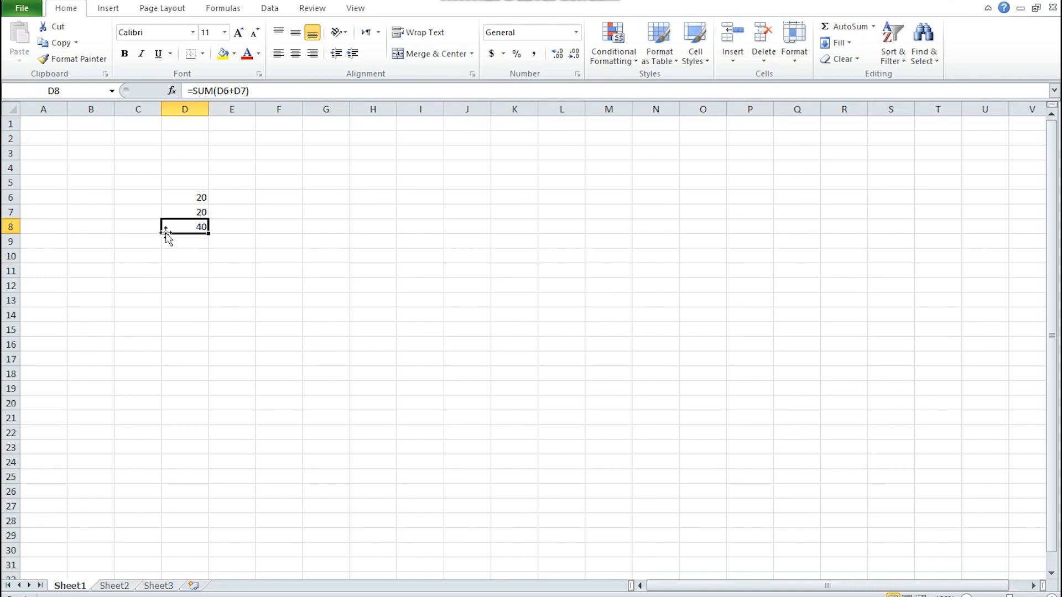
Change the value in cell D6 to 30.
{"action": "left_click", "coordinate": [187, 199]}
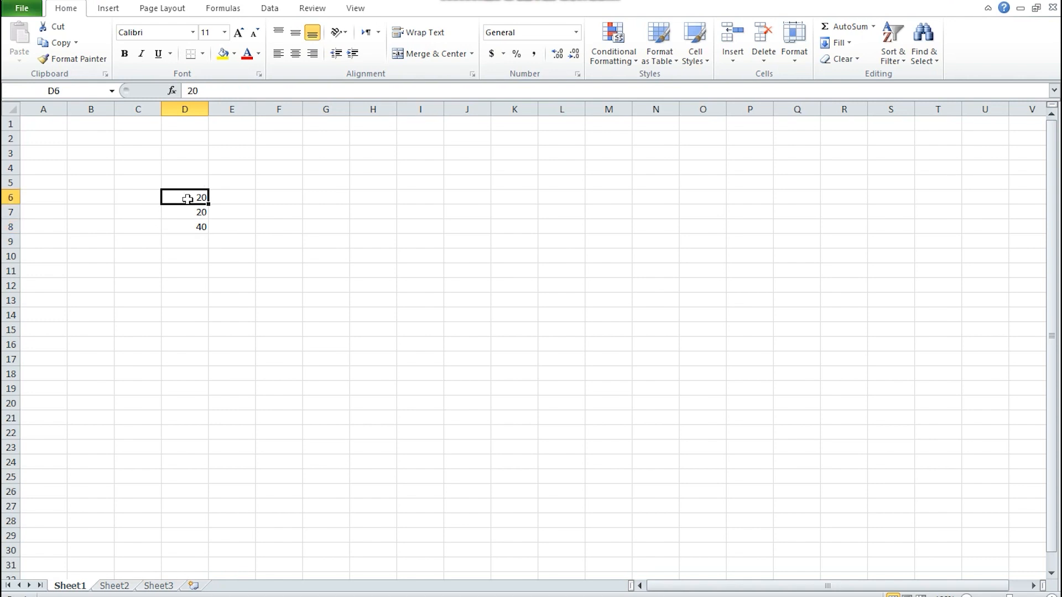
{"action": "type", "text": "3"}
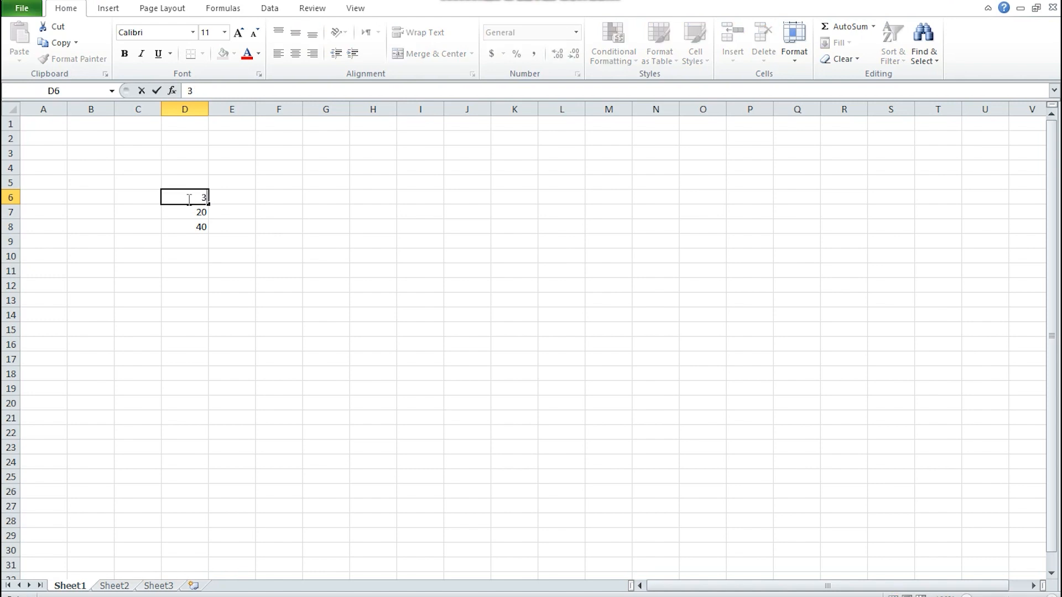
{"action": "type", "text": "0"}
{"action": "key", "text": "Return"}
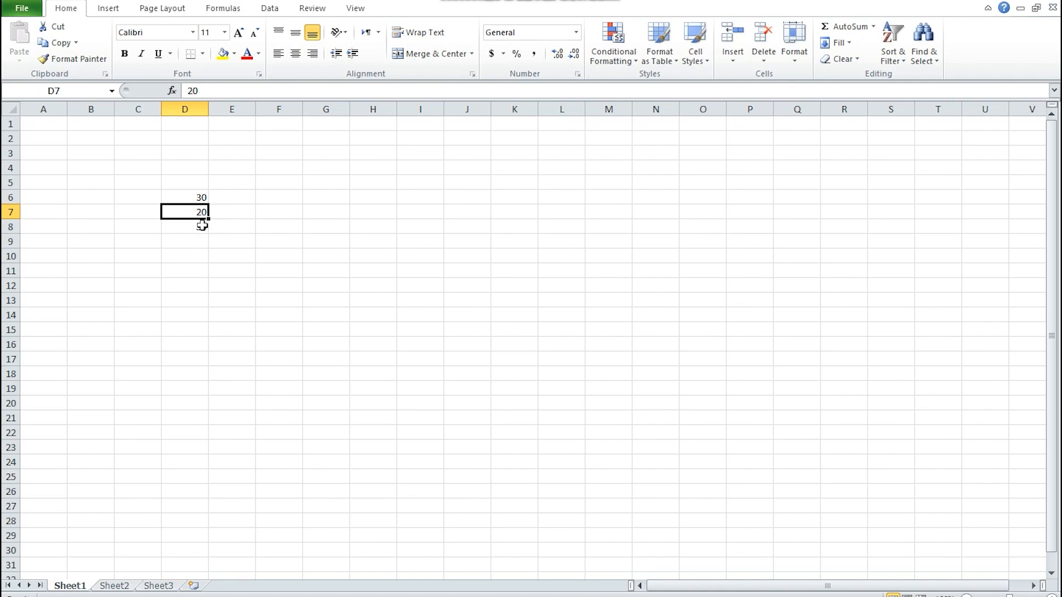
Enter the value 50 in both cell F6 and cell F7.
{"action": "left_click", "coordinate": [268, 201]}
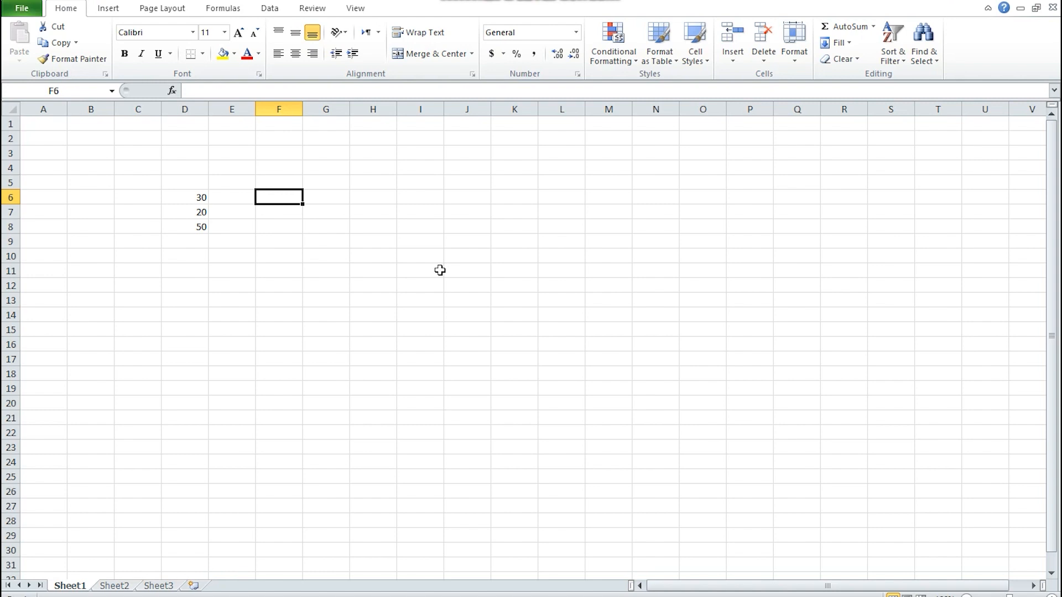
{"action": "type", "text": "="}
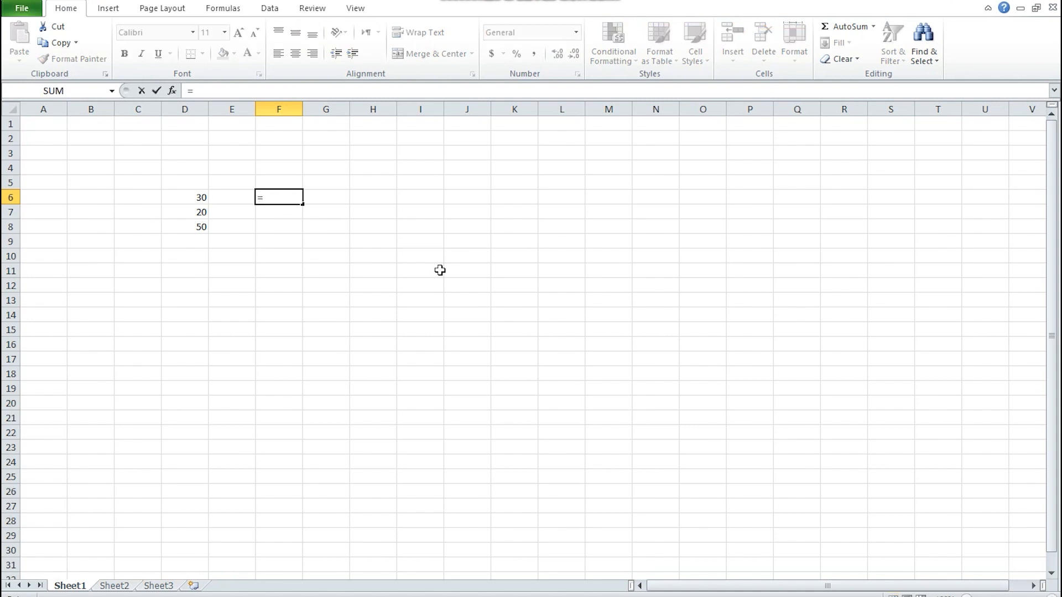
{"action": "key", "text": "Escape"}
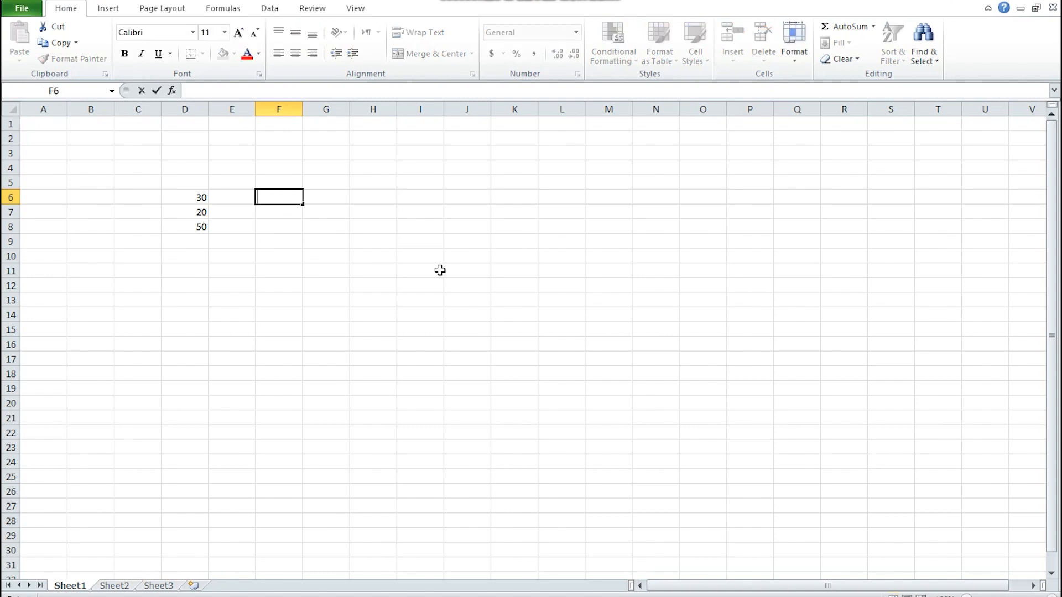
{"action": "type", "text": "50"}
{"action": "key", "text": "Return"}
{"action": "type", "text": "5"}
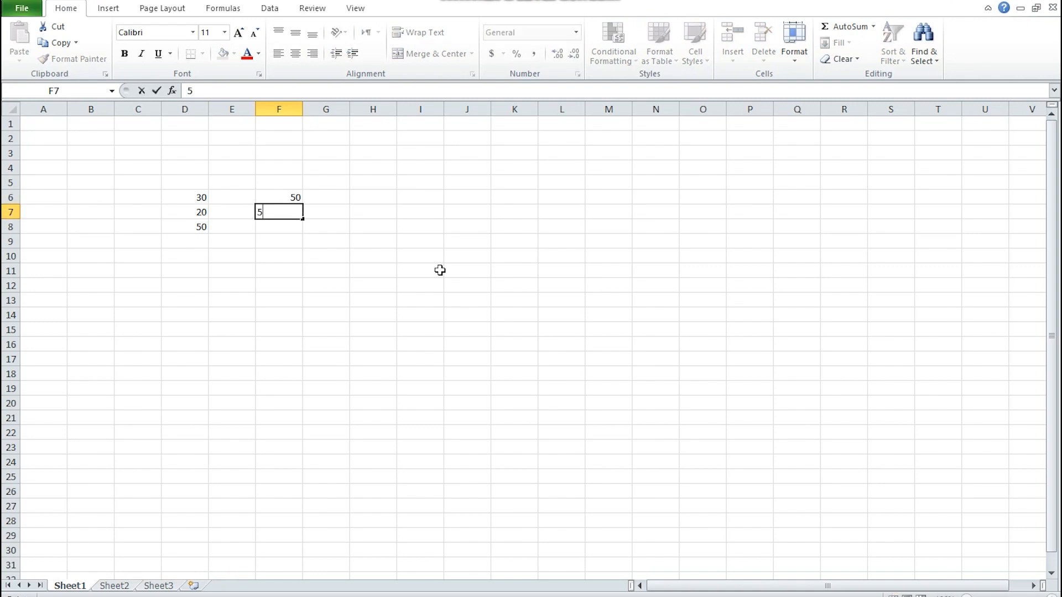
{"action": "type", "text": "0"}
{"action": "key", "text": "Return"}
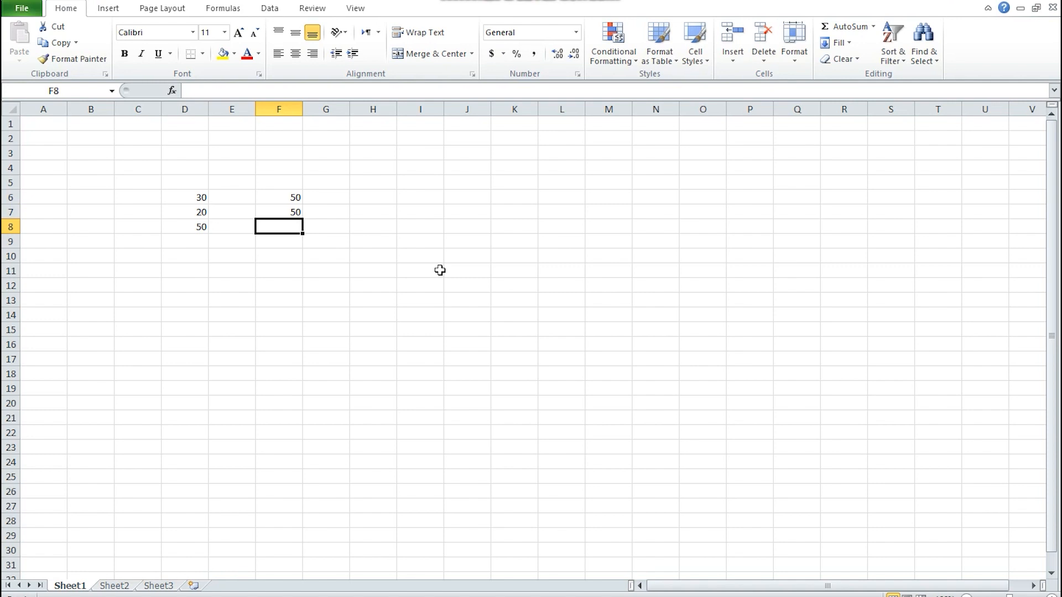
Enter the formula =sum(F6:F7) in cell F8 to total the range above, and inspect the entered formula.
{"action": "type", "text": "=su"}
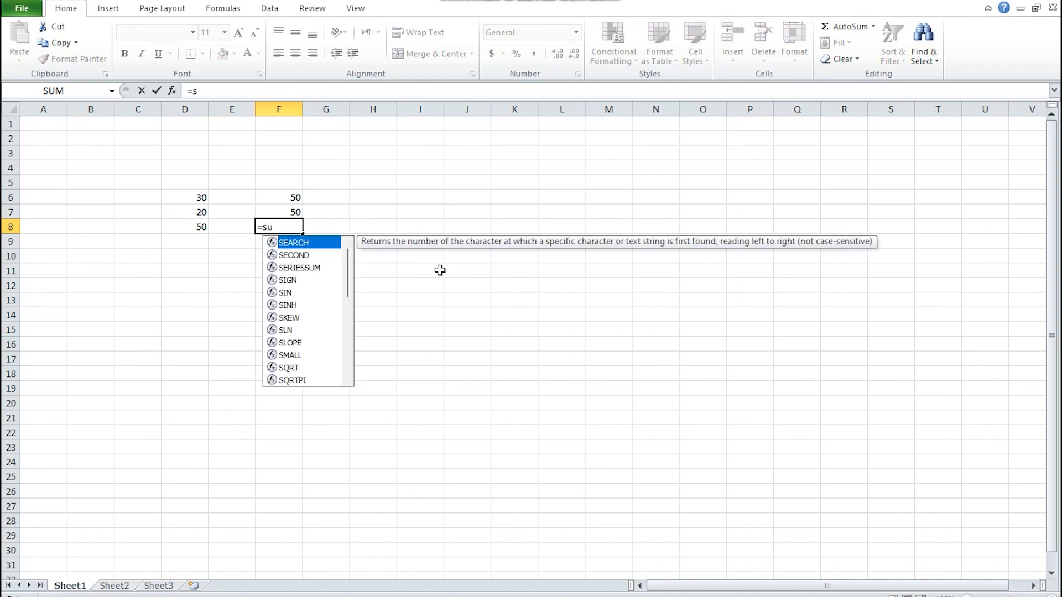
{"action": "type", "text": "m"}
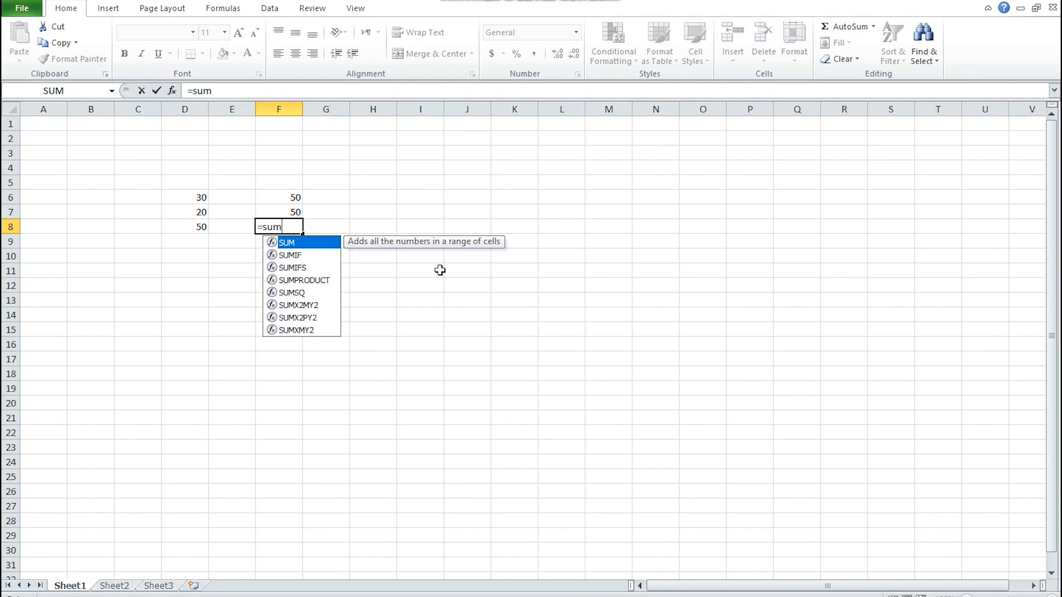
{"action": "type", "text": "("}
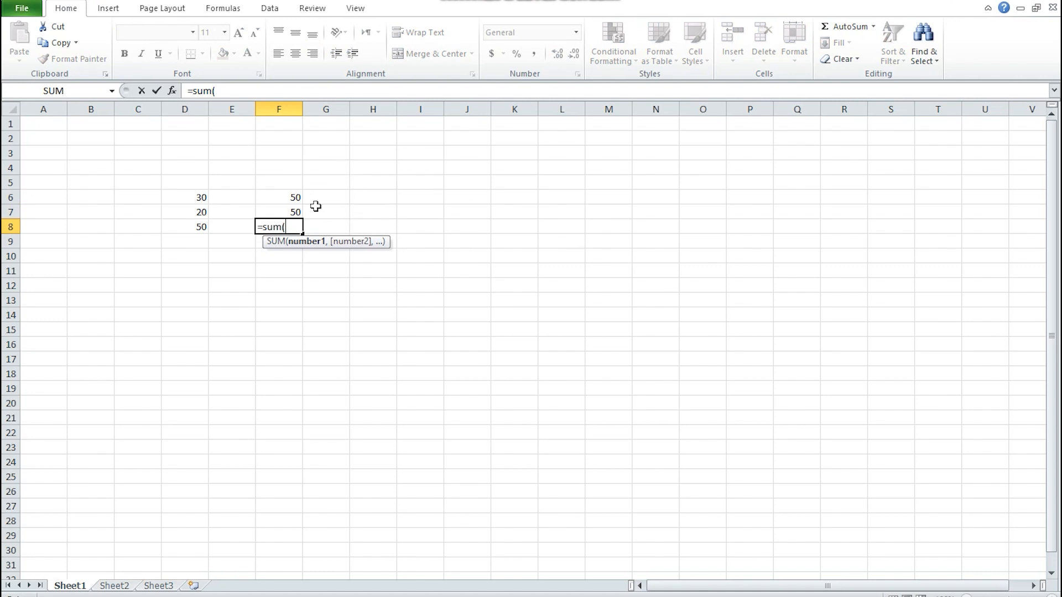
{"action": "left_click", "coordinate": [281, 198]}
{"action": "left_click_drag", "start_coordinate": [281, 201], "coordinate": [283, 207]}
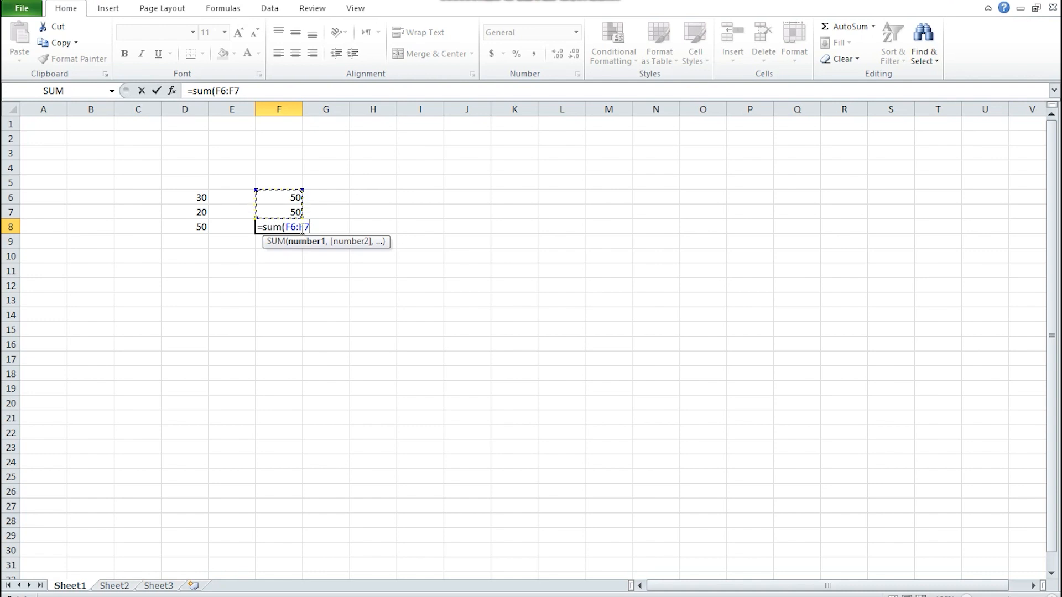
{"action": "type", "text": ")"}
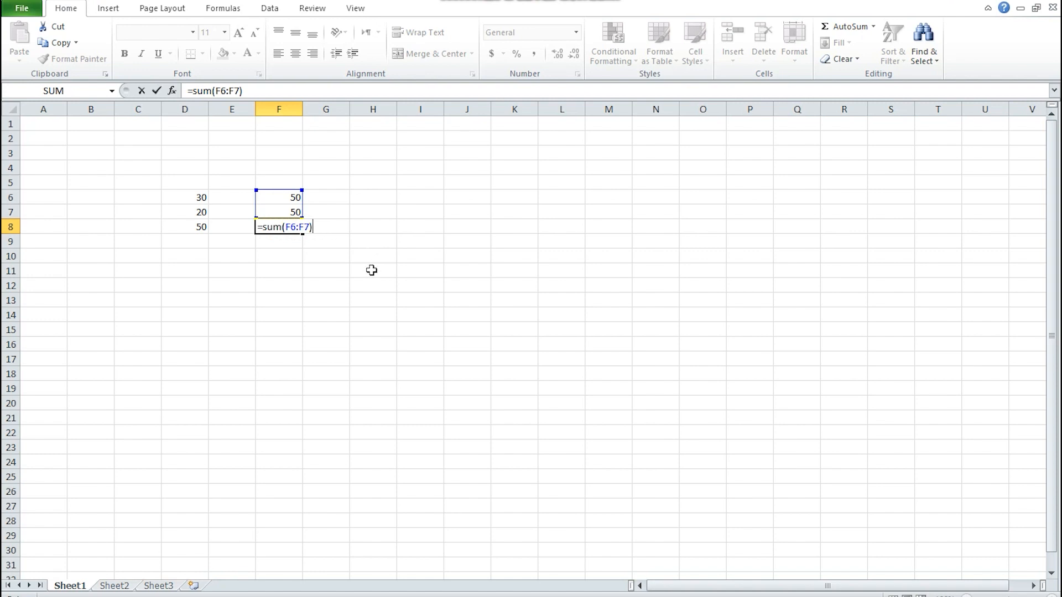
{"action": "key", "text": "Return"}
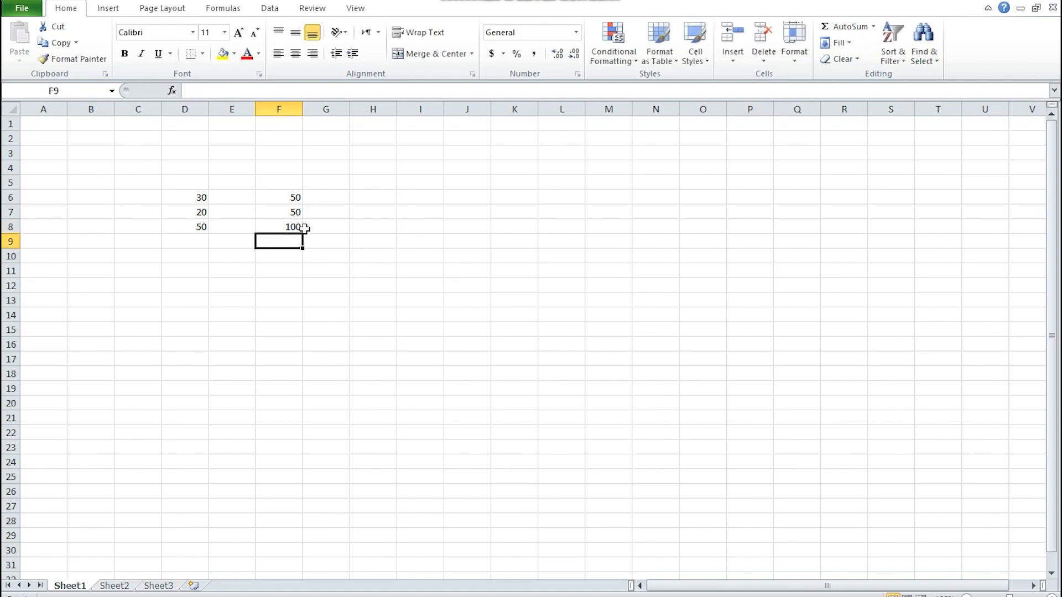
{"action": "left_click", "coordinate": [277, 226]}
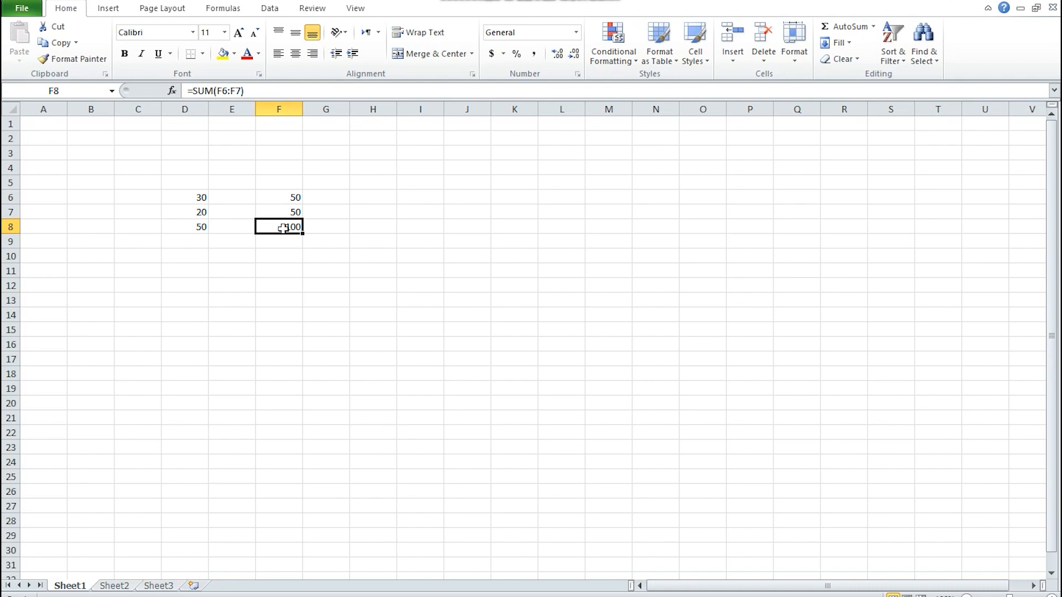
Compare the SUM formulas in cells D8 and F8.
{"action": "left_click", "coordinate": [201, 228]}
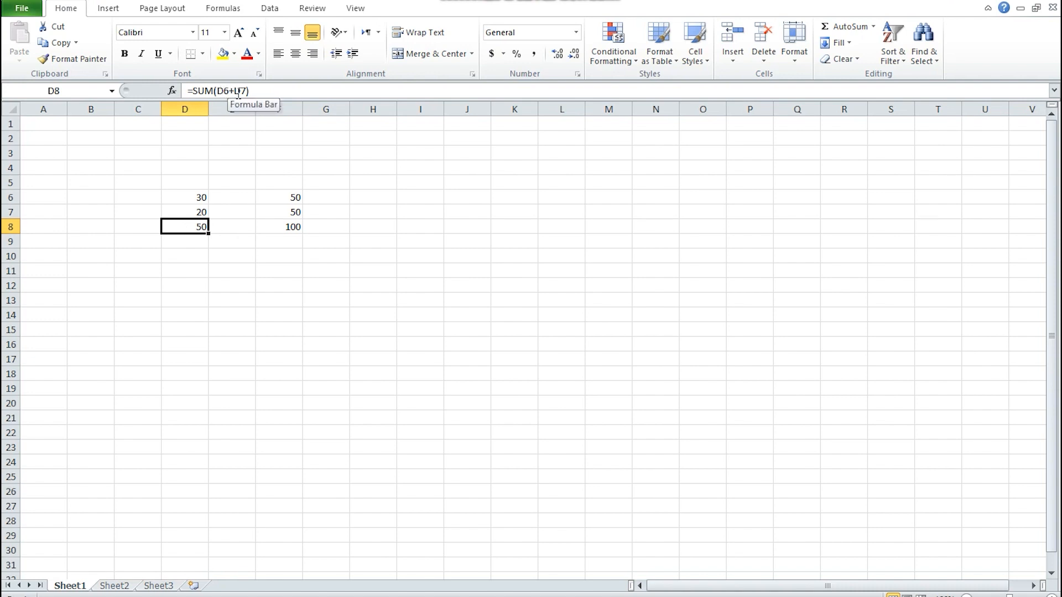
{"action": "left_click", "coordinate": [288, 225]}
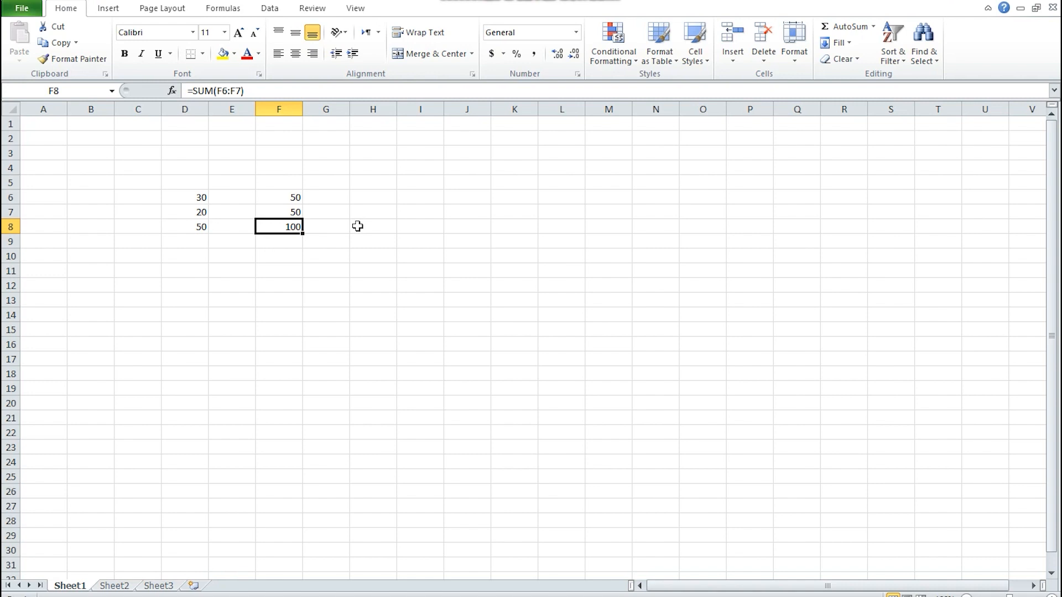
Enter the value 100 in both cell H6 and cell H7.
{"action": "left_click", "coordinate": [359, 199]}
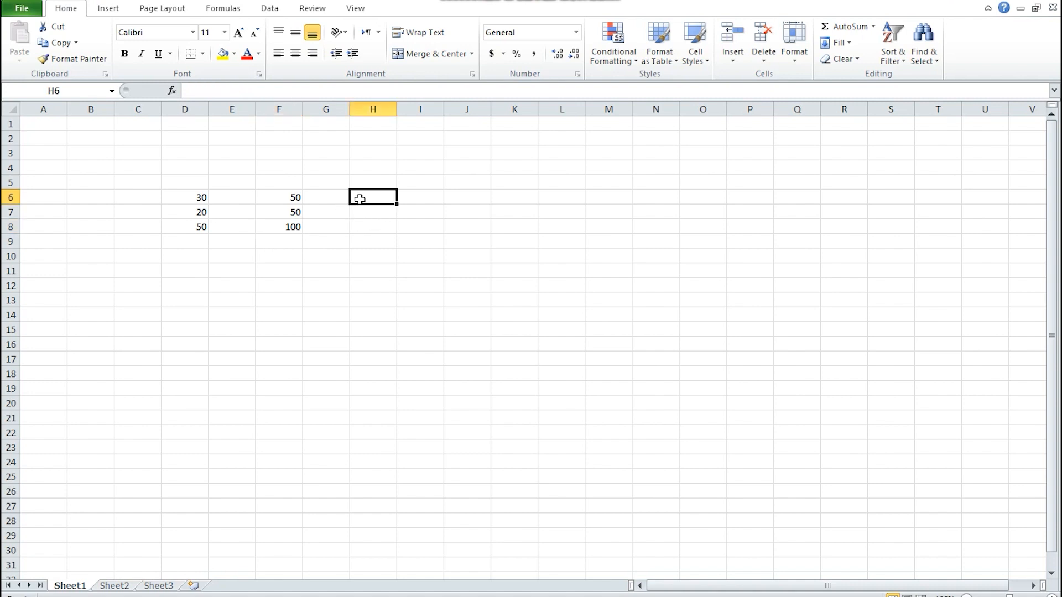
{"action": "type", "text": "1"}
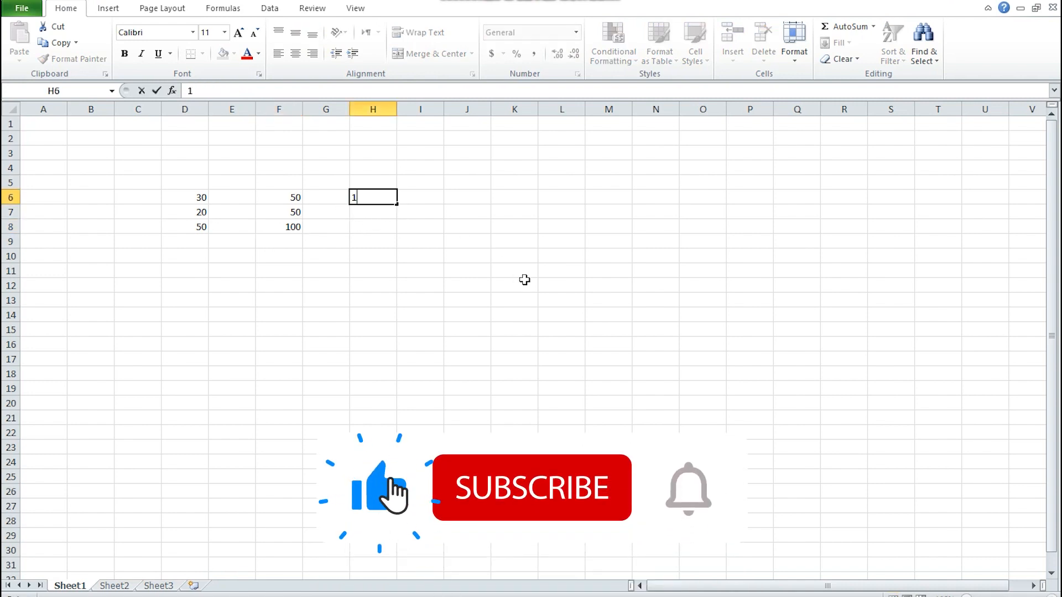
{"action": "type", "text": "00"}
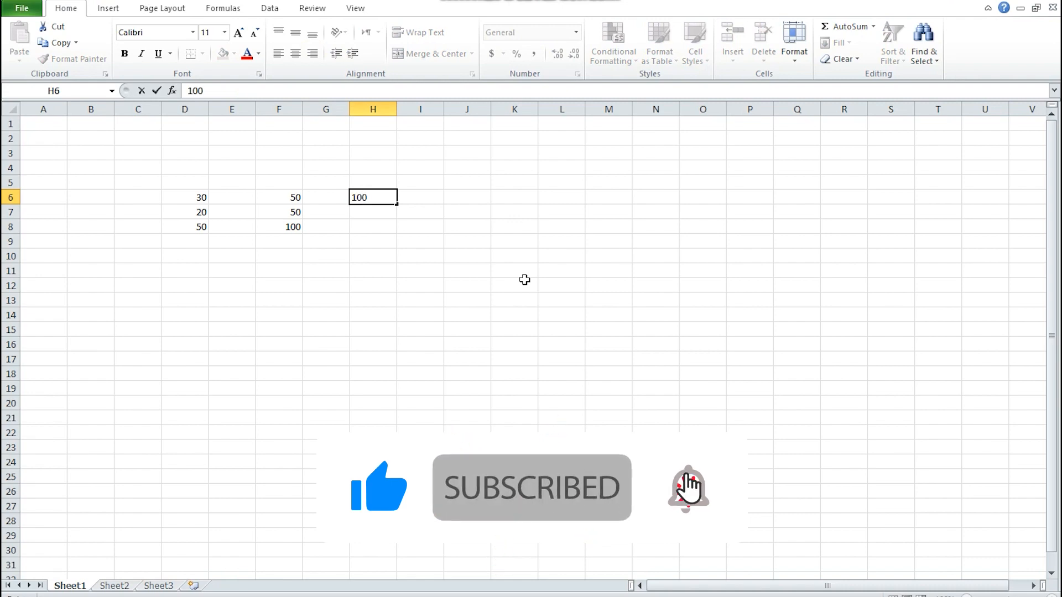
{"action": "key", "text": "Return"}
{"action": "type", "text": "100"}
{"action": "key", "text": "Return"}
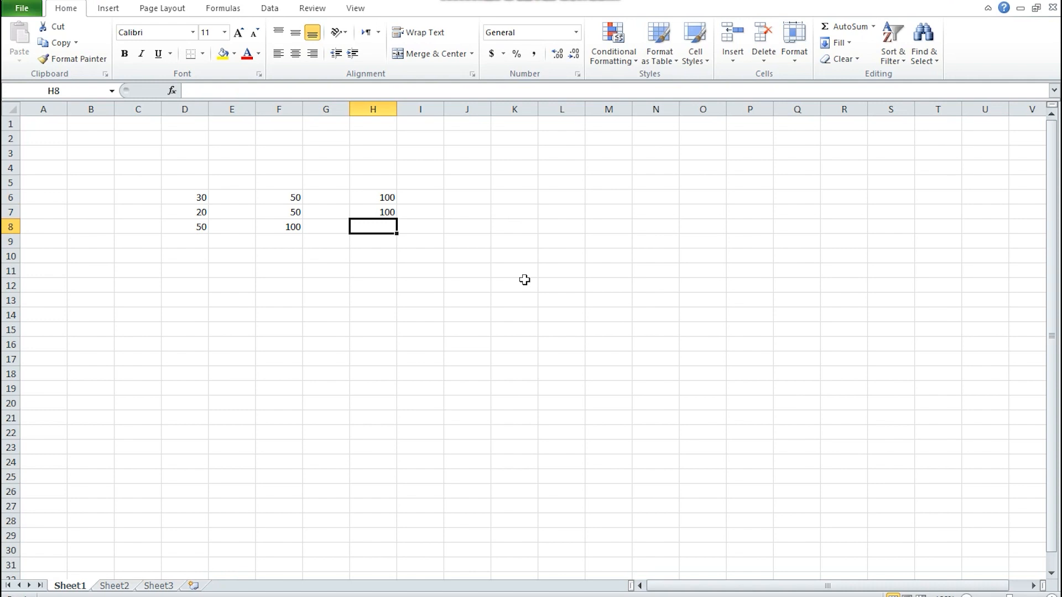
Enter the formula =sum(H6,H7) in cell H8, giving the two cells above as separate comma-separated arguments.
{"action": "type", "text": "="}
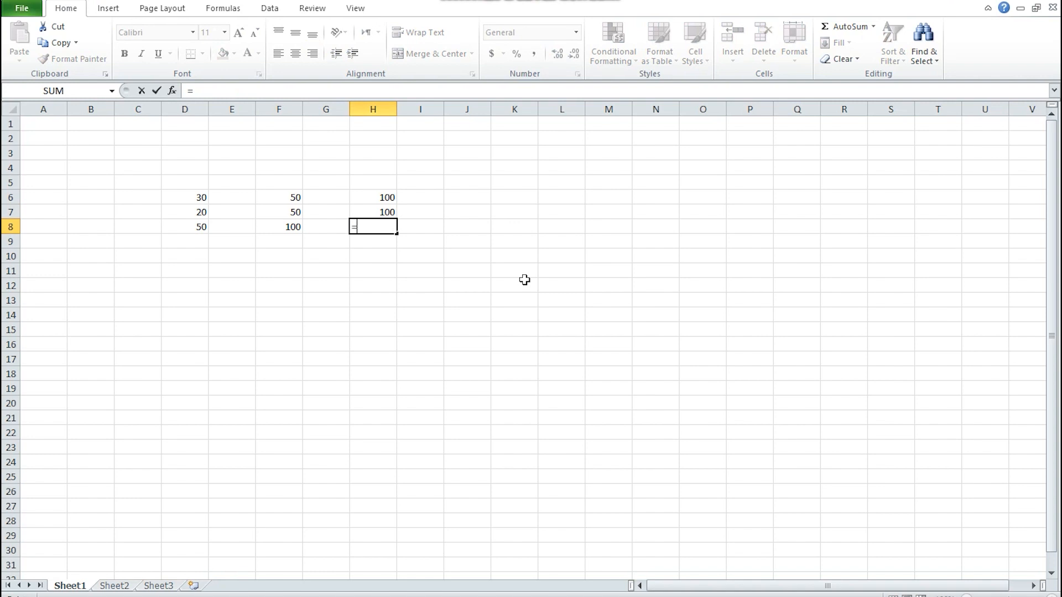
{"action": "type", "text": "s"}
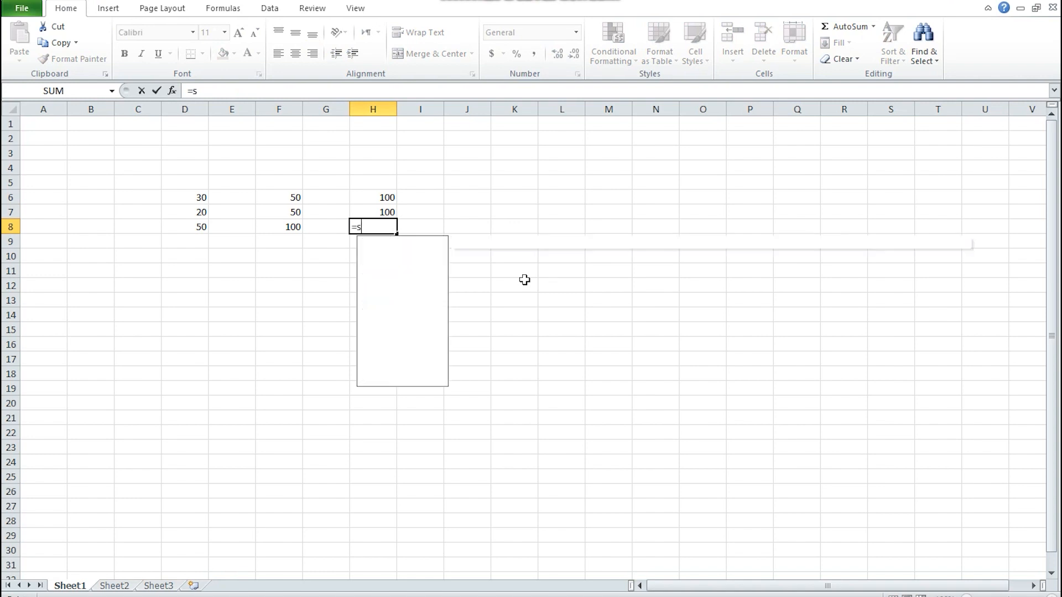
{"action": "type", "text": "um("}
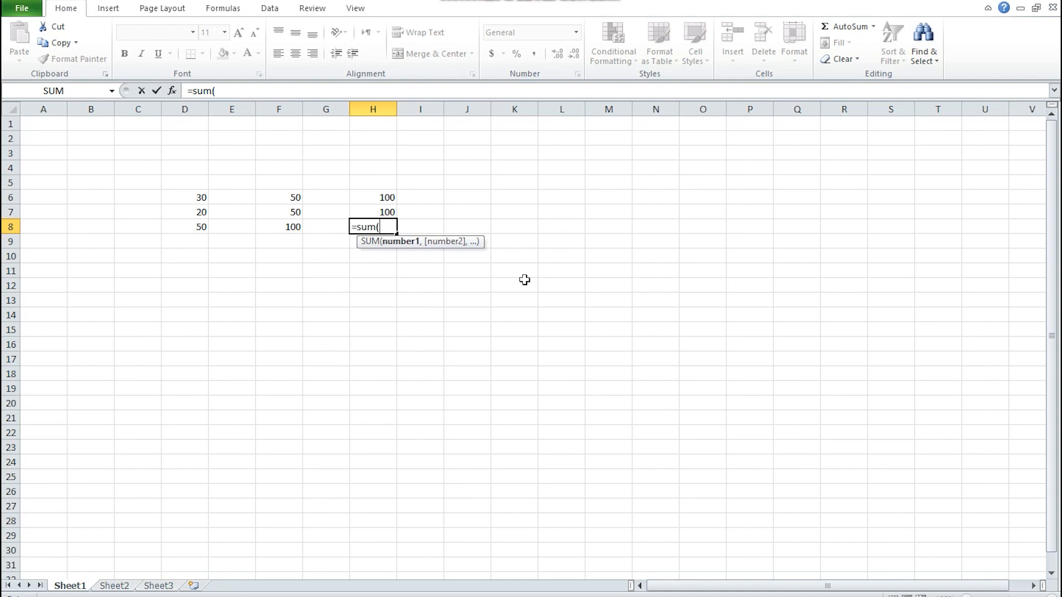
{"action": "left_click", "coordinate": [374, 197]}
{"action": "type", "text": ","}
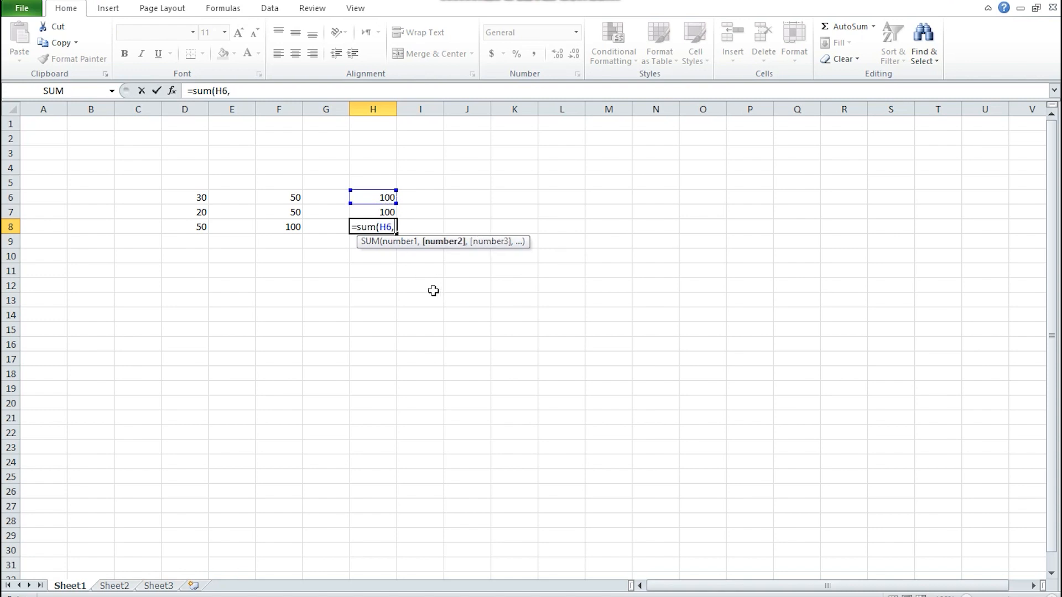
{"action": "left_click", "coordinate": [376, 212]}
{"action": "type", "text": ")"}
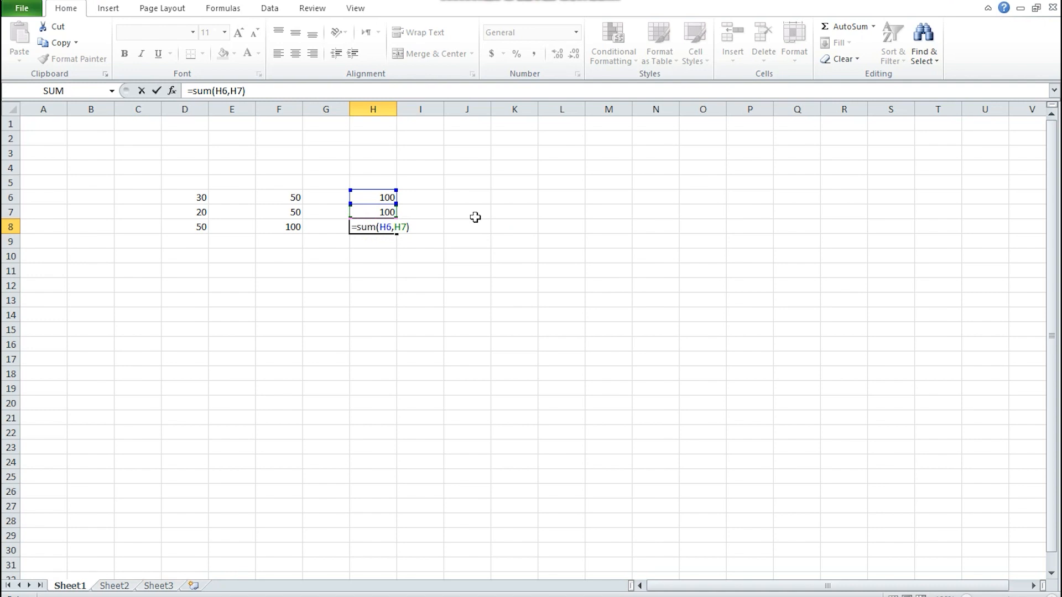
{"action": "key", "text": "Return"}
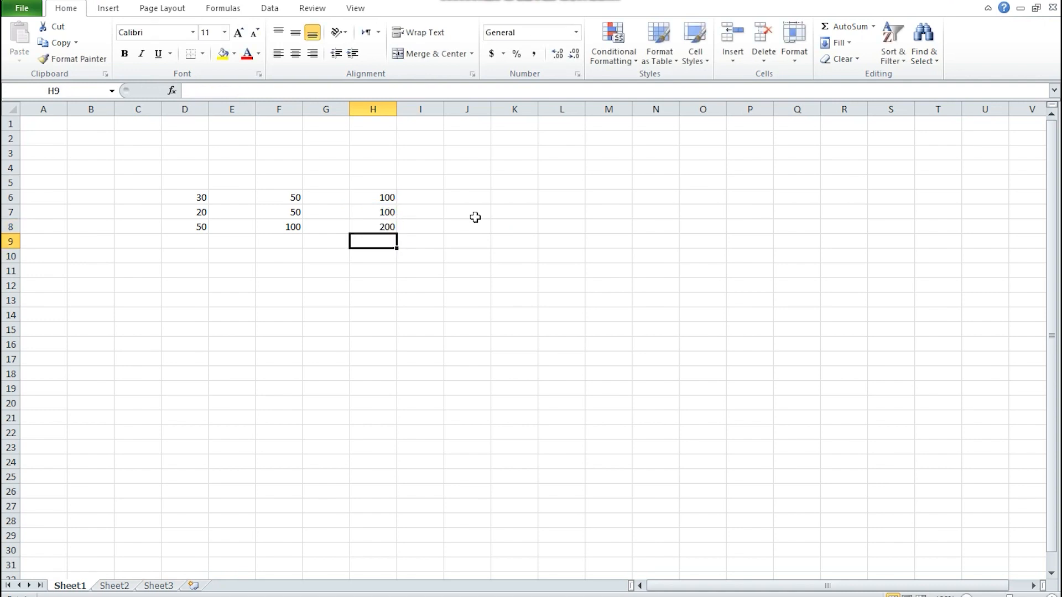
Examine the formulas in H8, D8 and F8 to compare the comma, plus and colon forms of SUM.
{"action": "key", "text": "Up"}
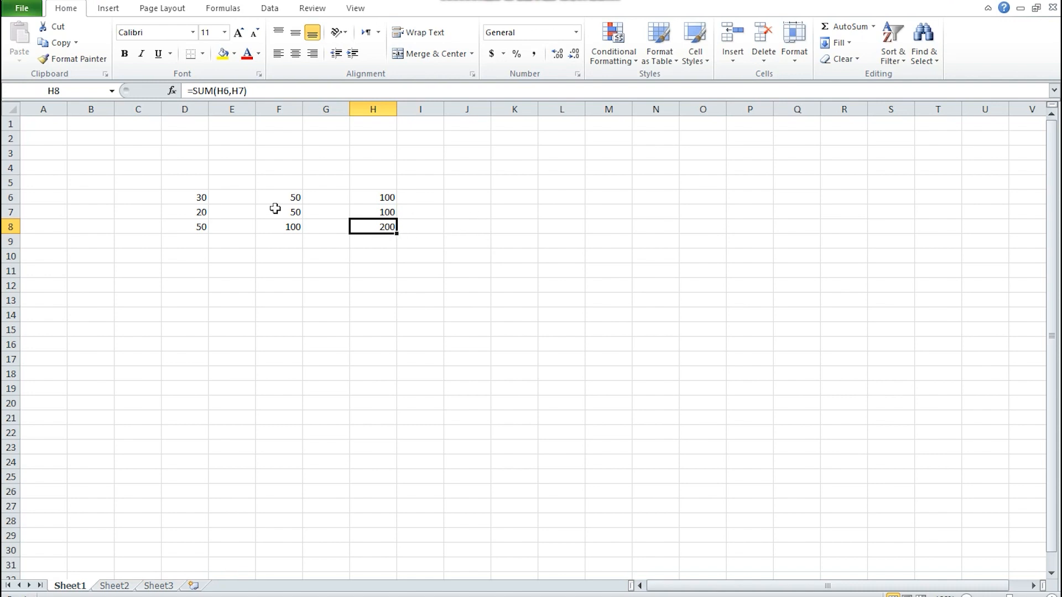
{"action": "left_click", "coordinate": [193, 229]}
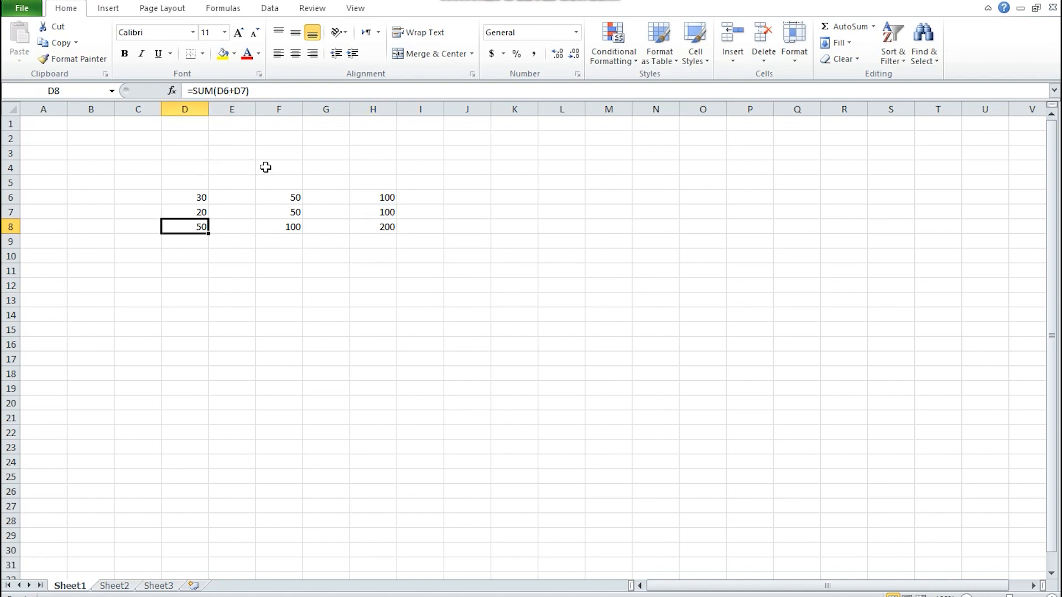
{"action": "left_click", "coordinate": [287, 223]}
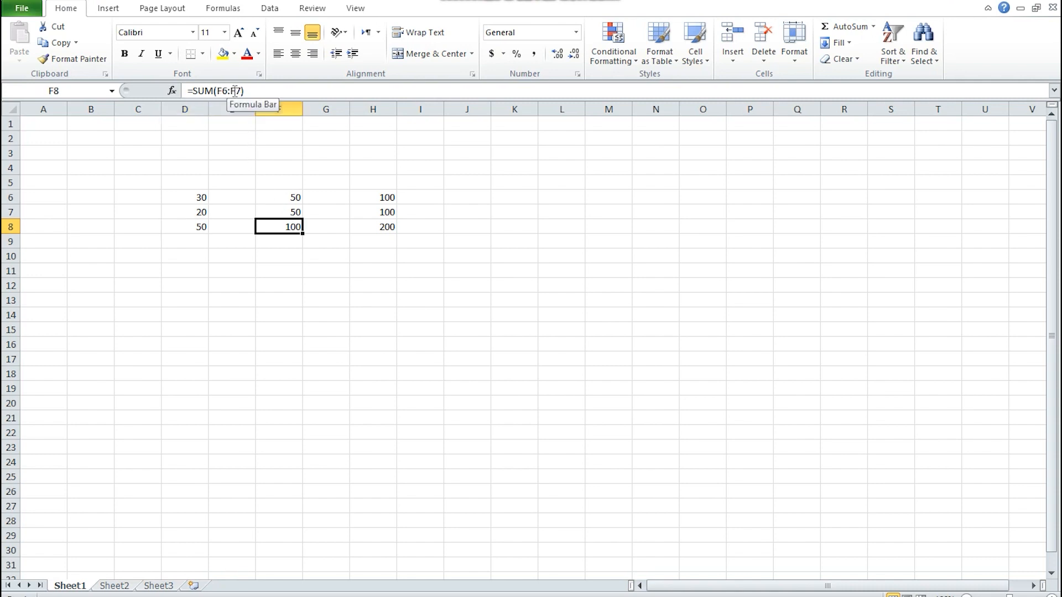
{"action": "left_click", "coordinate": [369, 227]}
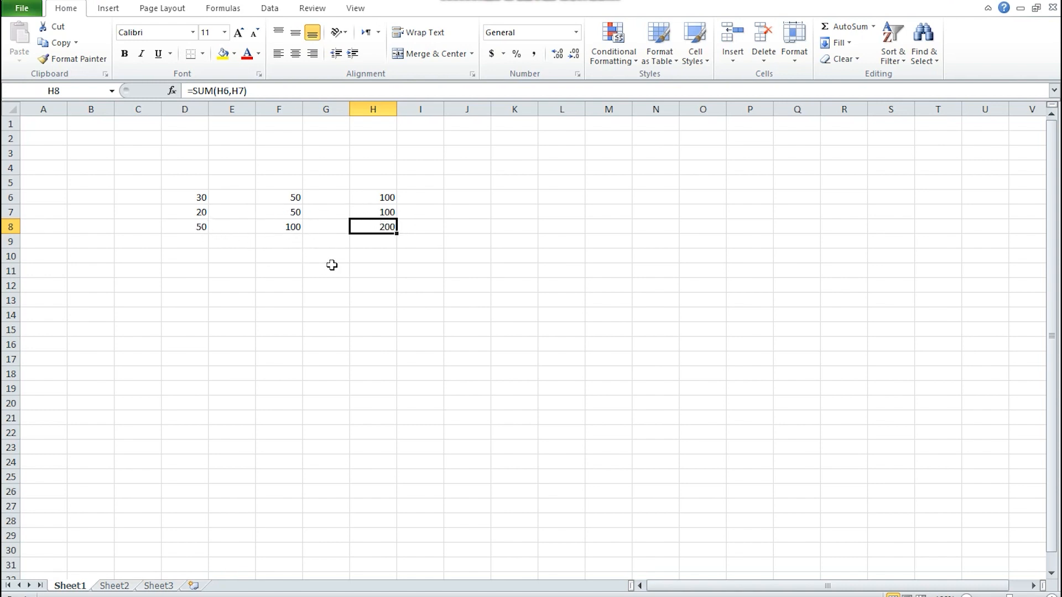
Enter the value 200 in both cell J6 and cell J7.
{"action": "left_click", "coordinate": [450, 199]}
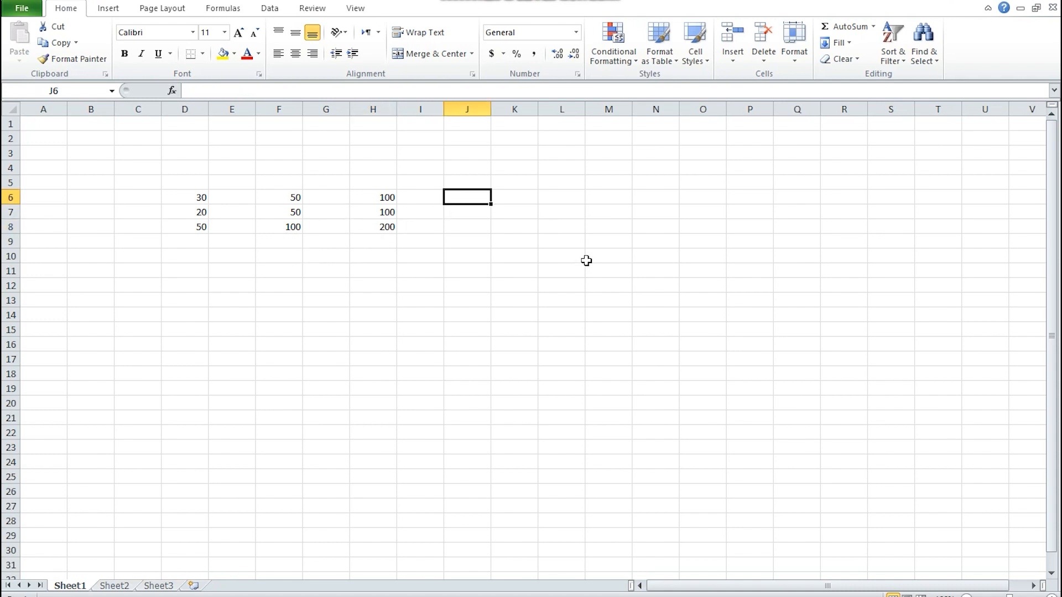
{"action": "type", "text": "2"}
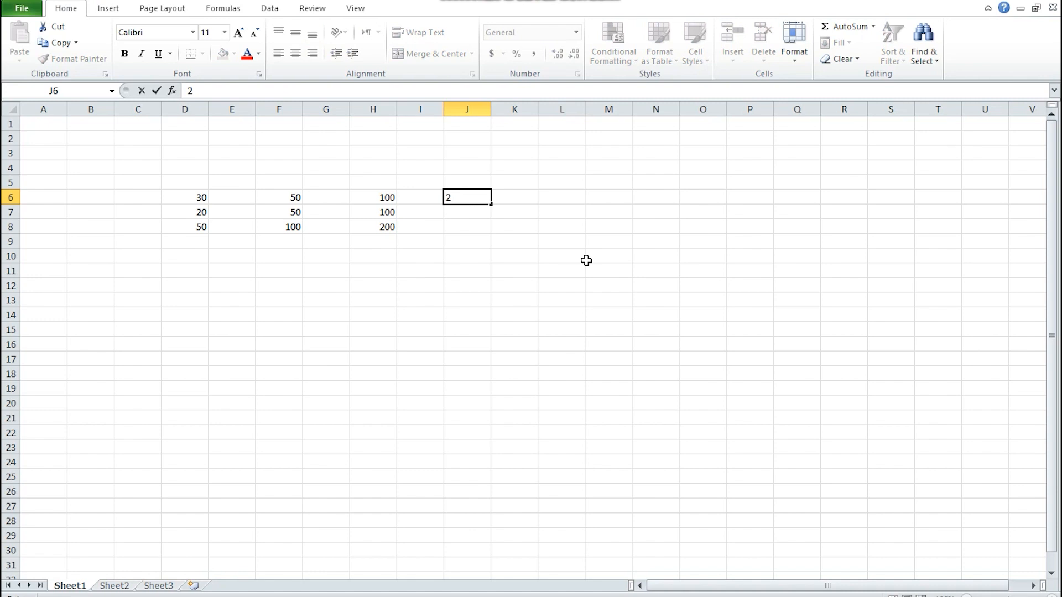
{"action": "type", "text": "00"}
{"action": "key", "text": "Return"}
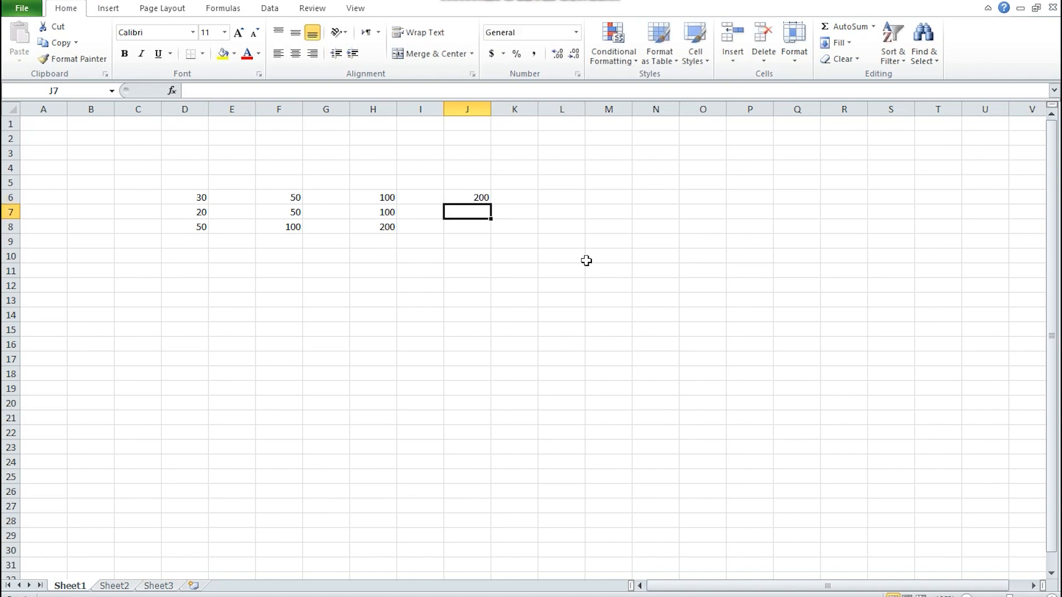
{"action": "type", "text": "200"}
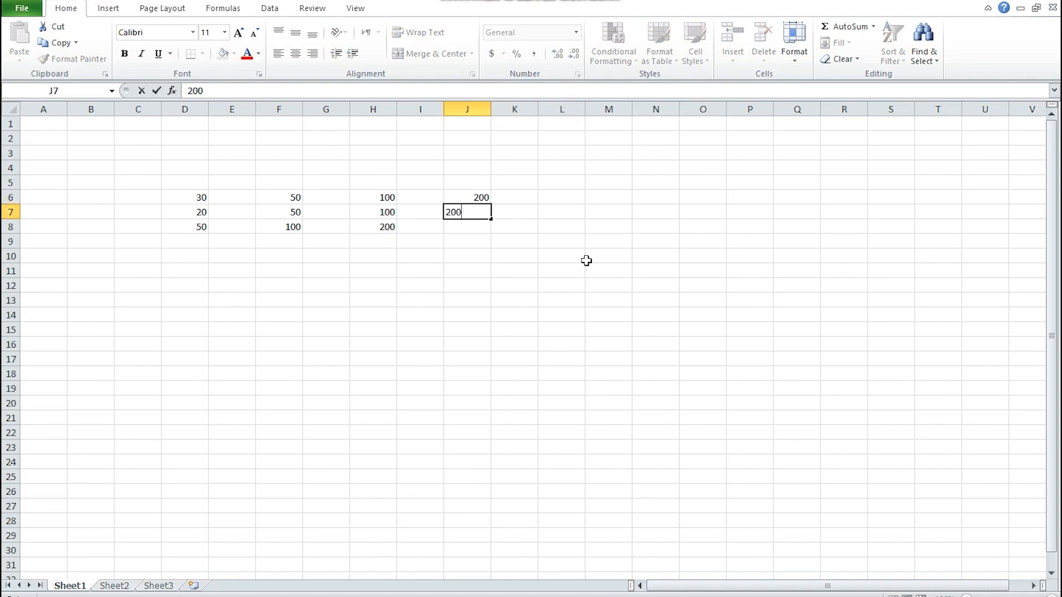
{"action": "key", "text": "Return"}
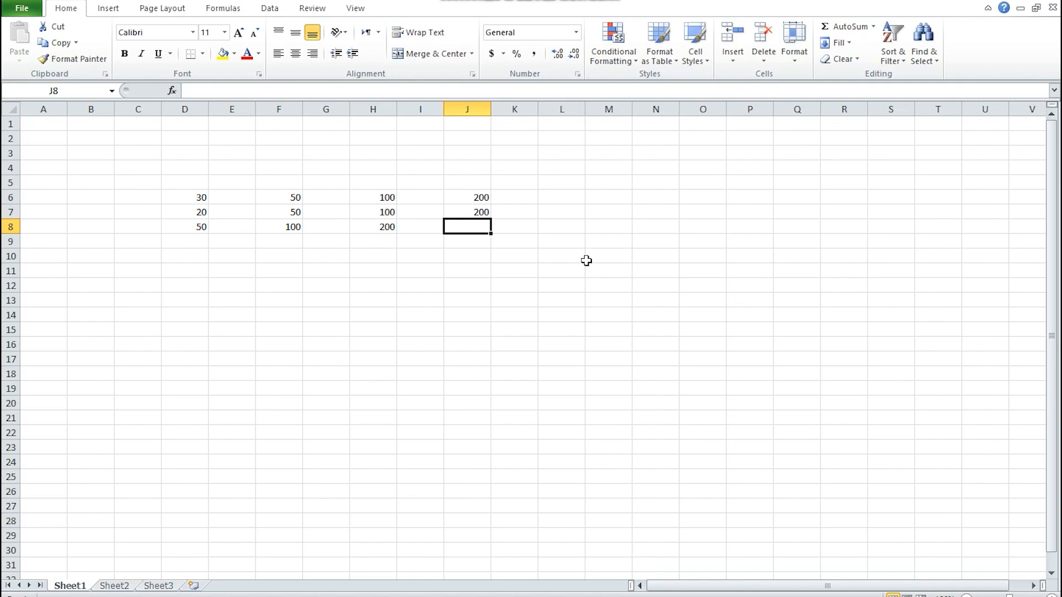
Enter the formula =sum(j6+j7) in cell J8, acknowledging the system restart notice, and inspect the entered formula.
{"action": "type", "text": "s"}
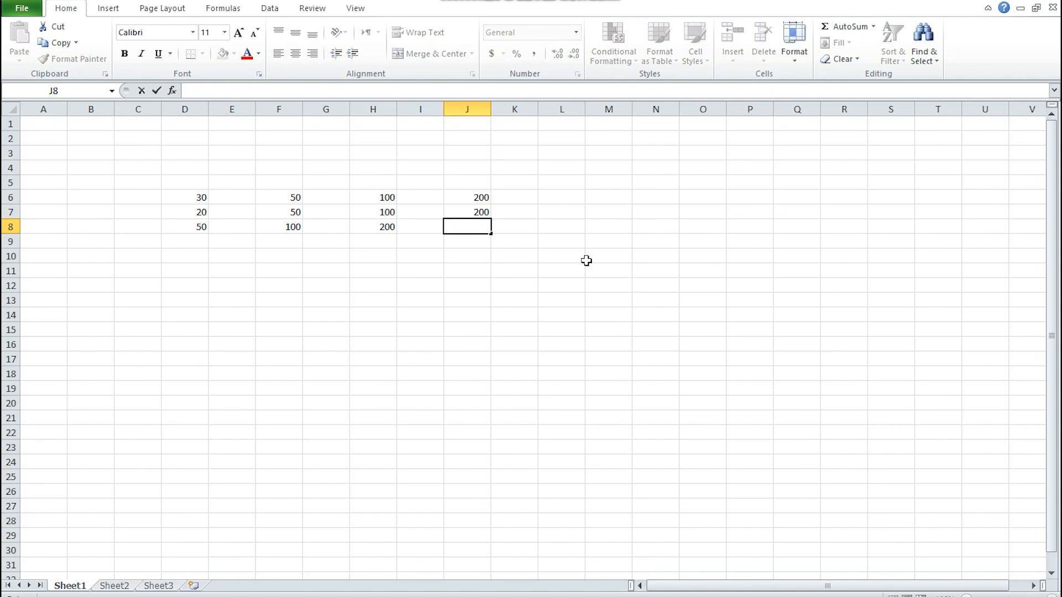
{"action": "type", "text": "=sum"}
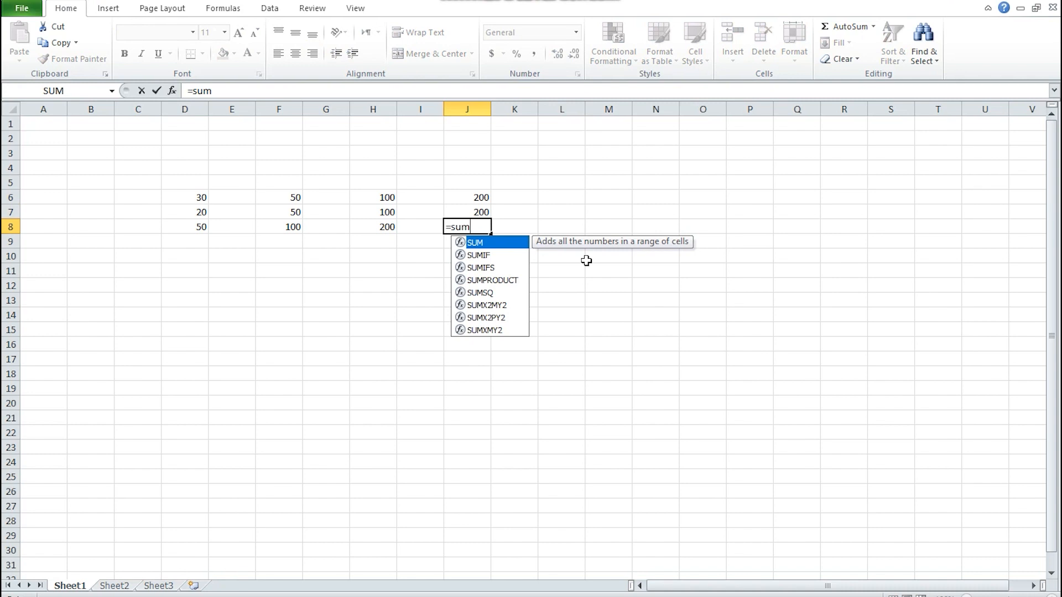
{"action": "type", "text": "("}
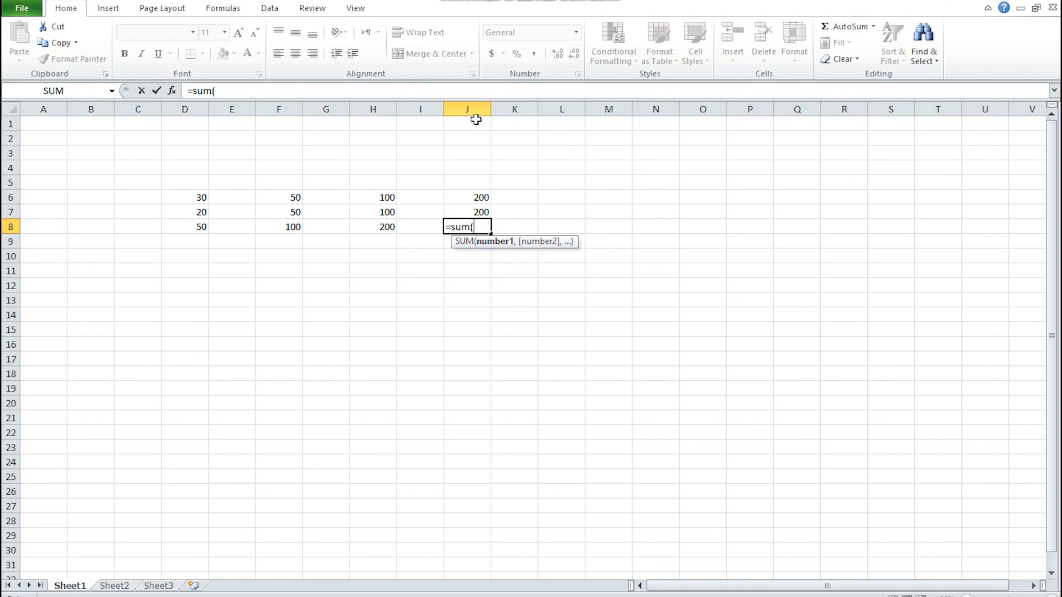
{"action": "type", "text": "j"}
{"action": "type", "text": "6+"}
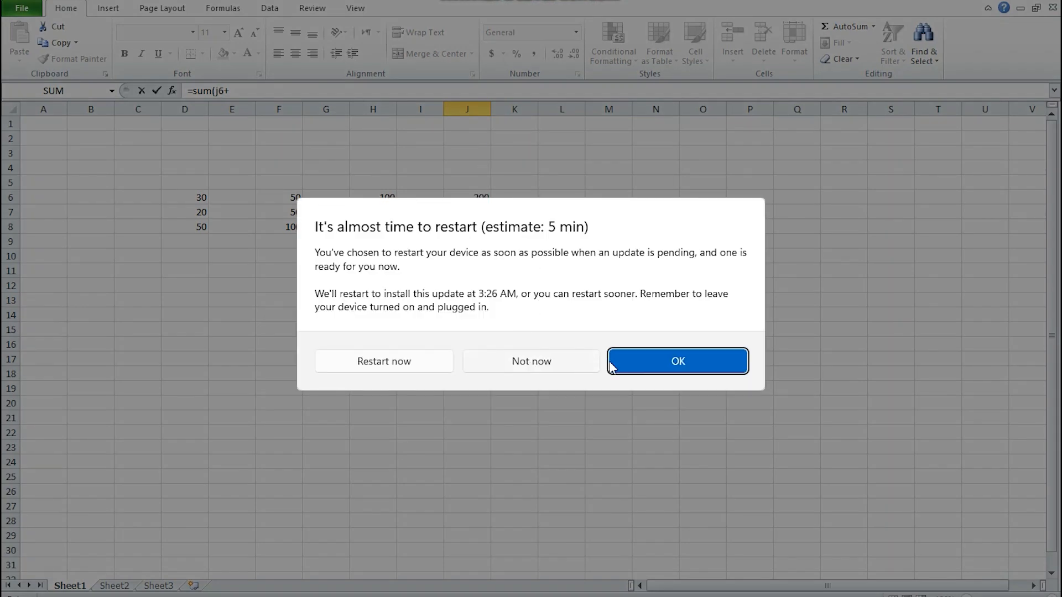
{"action": "left_click", "coordinate": [642, 361]}
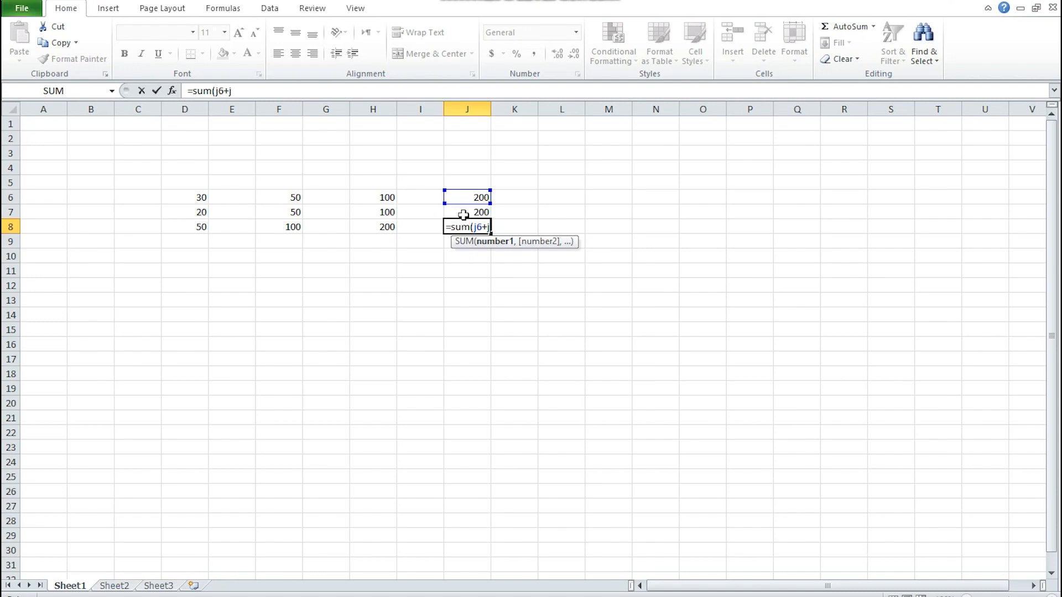
{"action": "type", "text": "7"}
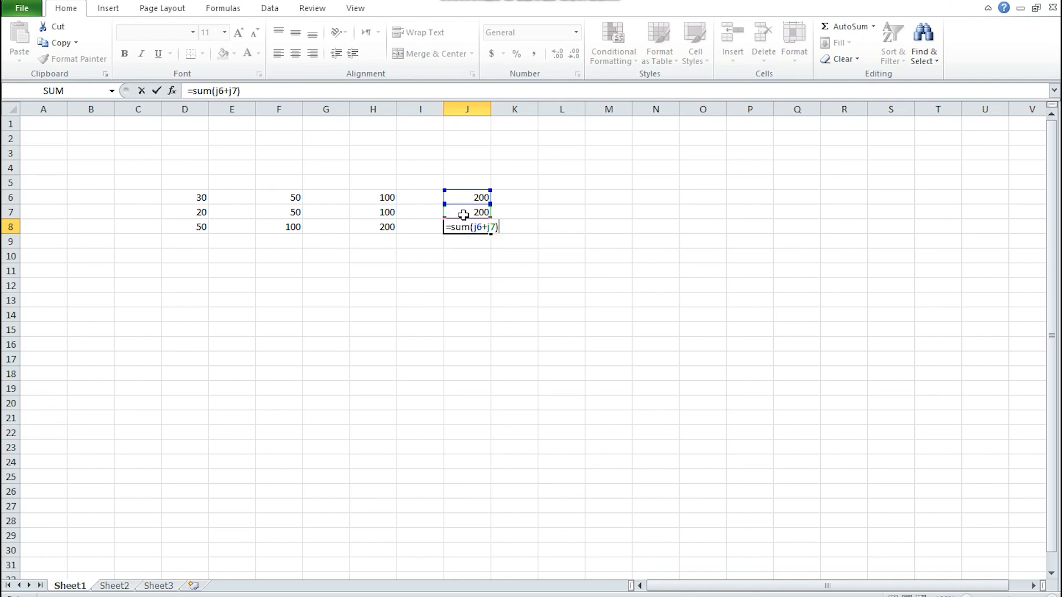
{"action": "key", "text": "Return"}
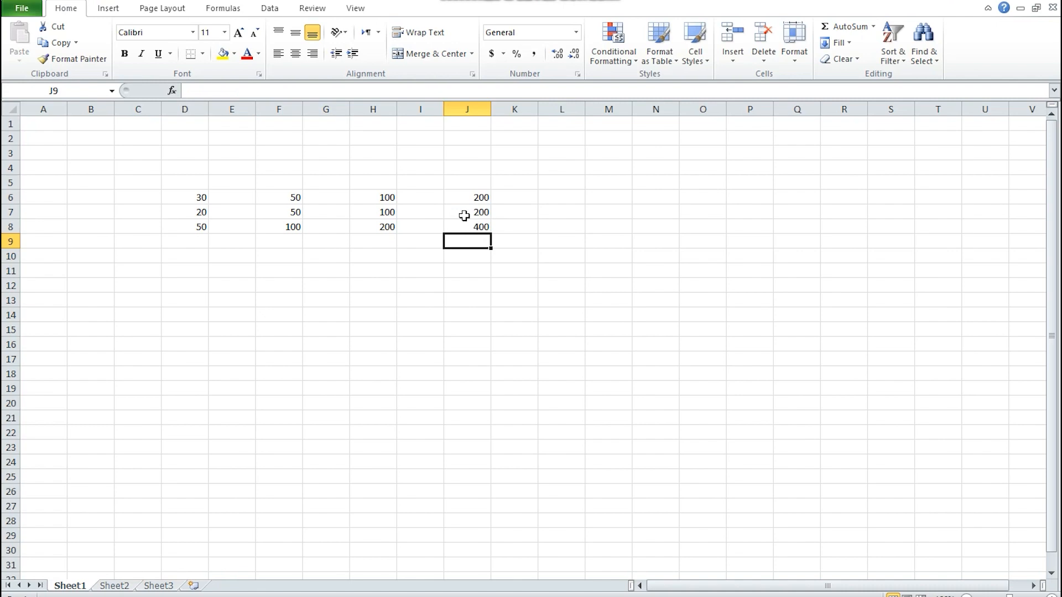
{"action": "left_click", "coordinate": [478, 228]}
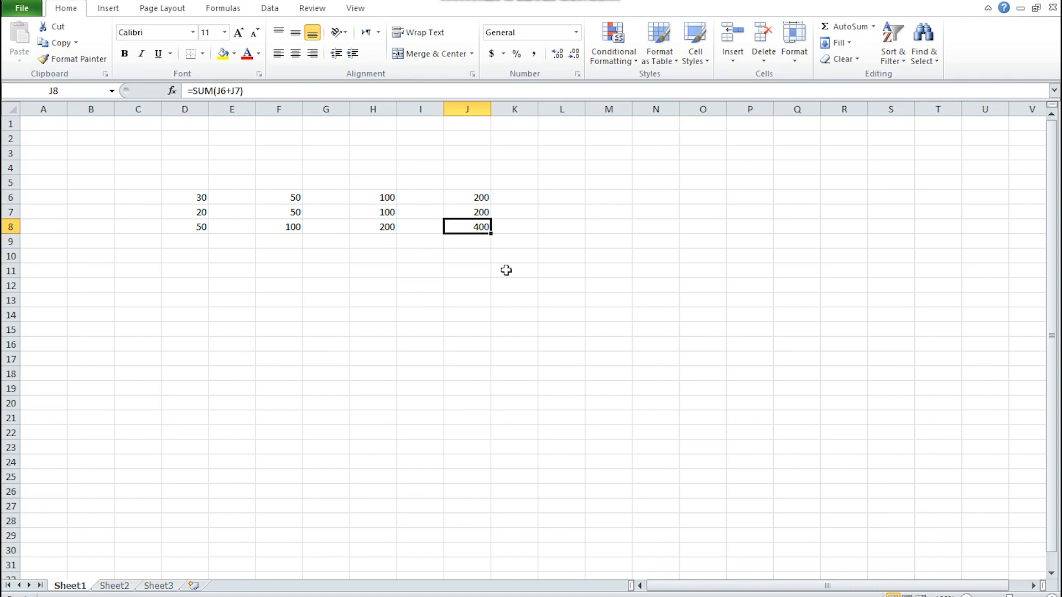
Enter the value 500 in both cell L6 and cell L7.
{"action": "left_click", "coordinate": [553, 199]}
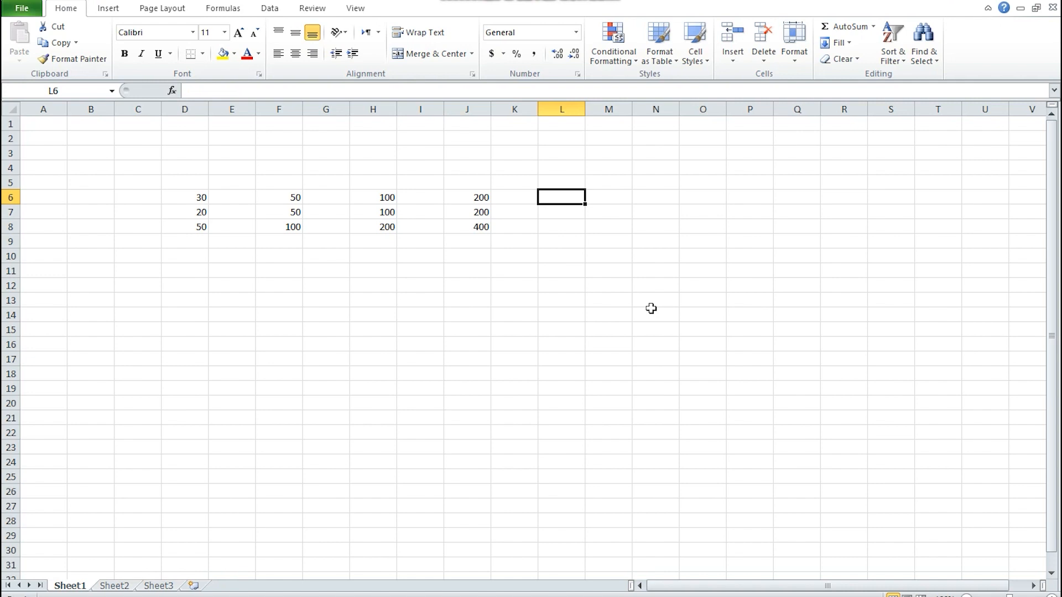
{"action": "type", "text": "500"}
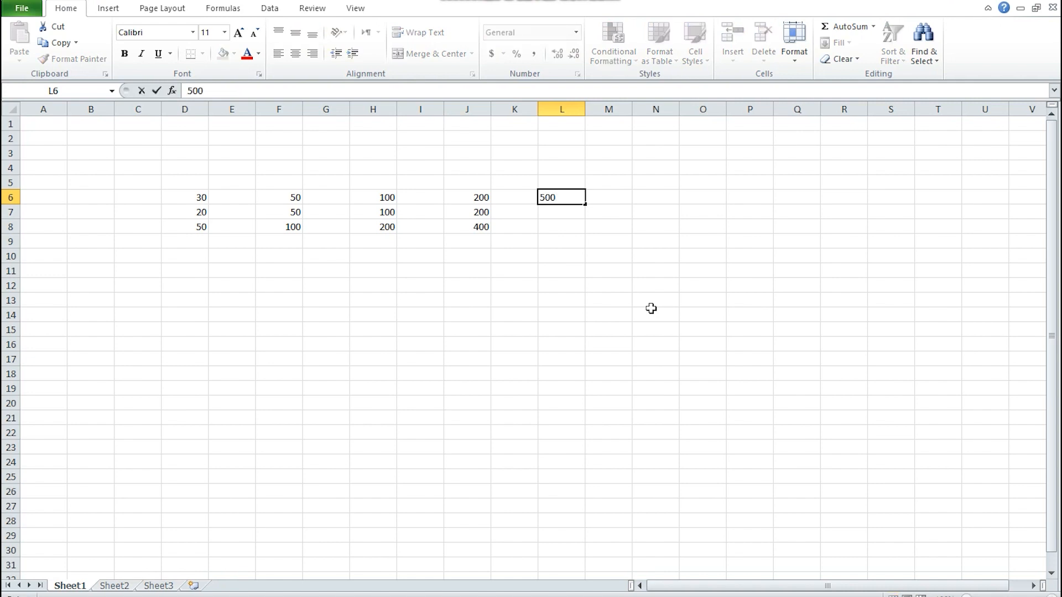
{"action": "key", "text": "Return"}
{"action": "type", "text": "500"}
{"action": "key", "text": "Return"}
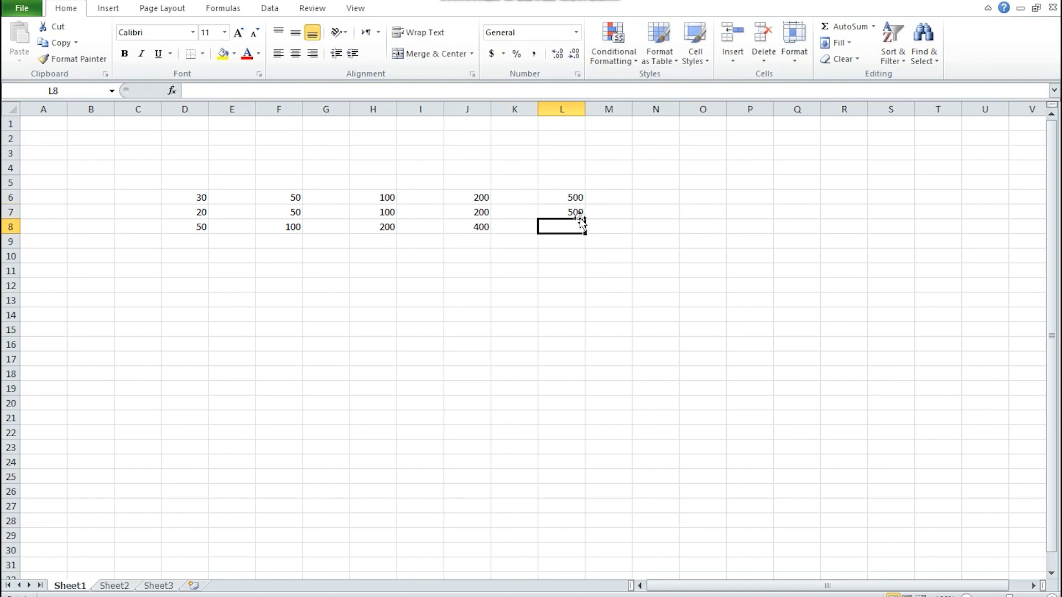
Total the range L6:L7 with AutoSum, placing the sum in cell L8 directly below.
{"action": "left_click_drag", "start_coordinate": [563, 198], "coordinate": [561, 207]}
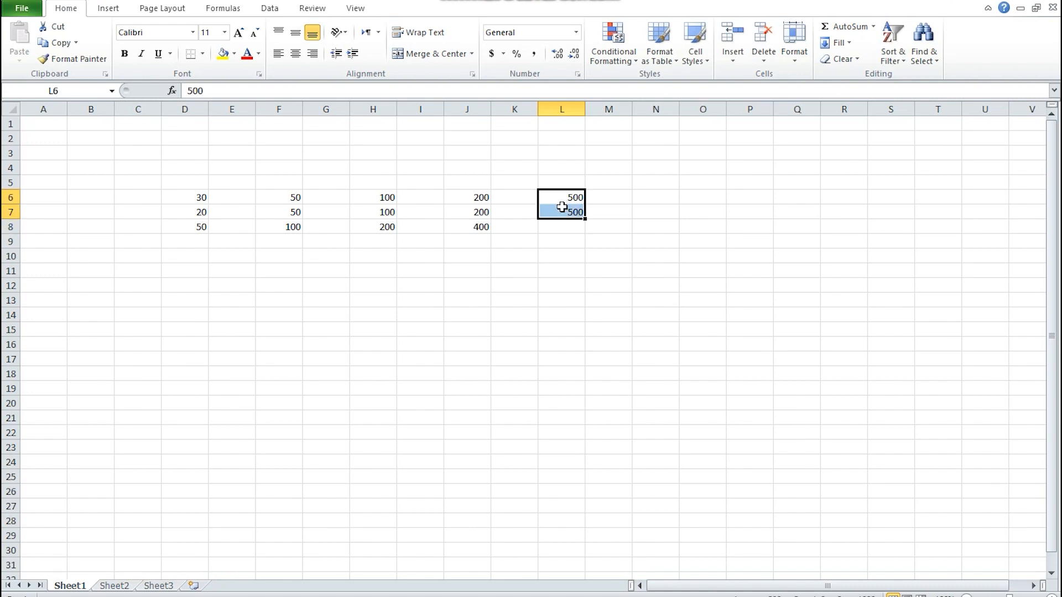
{"action": "key", "text": "alt"}
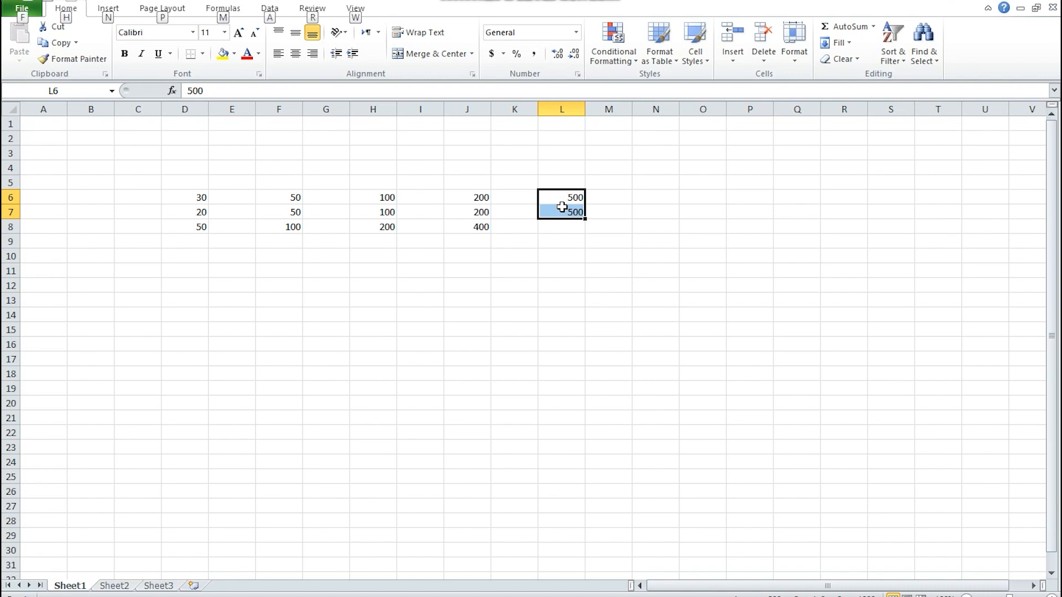
{"action": "key", "text": "alt"}
{"action": "key", "text": "shift+Down"}
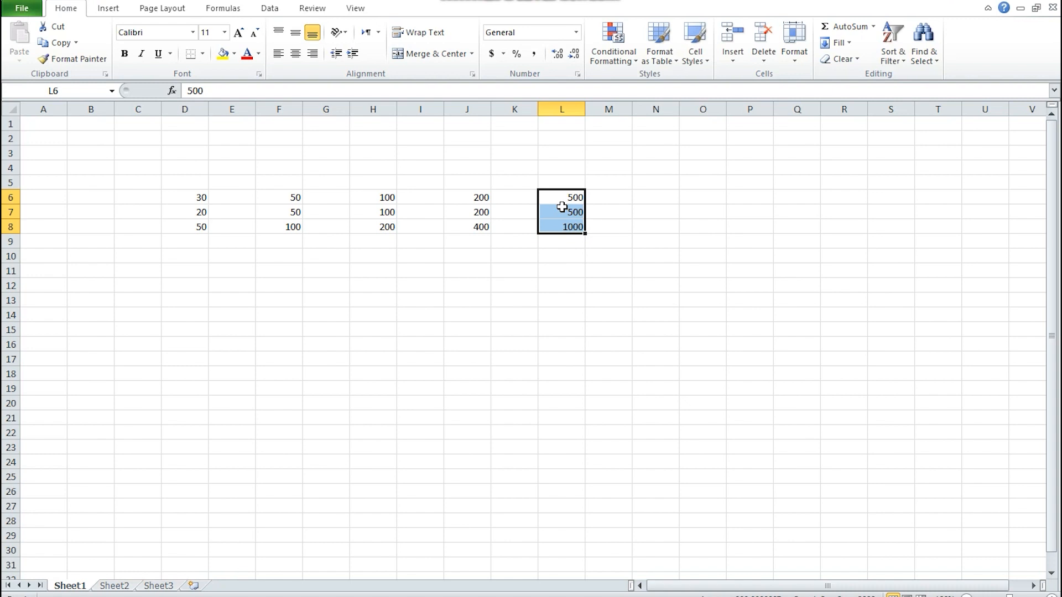
Inspect the AutoSum formula in cell L8, and enter the value 600 in both cell N6 and cell N7.
{"action": "left_click", "coordinate": [563, 225]}
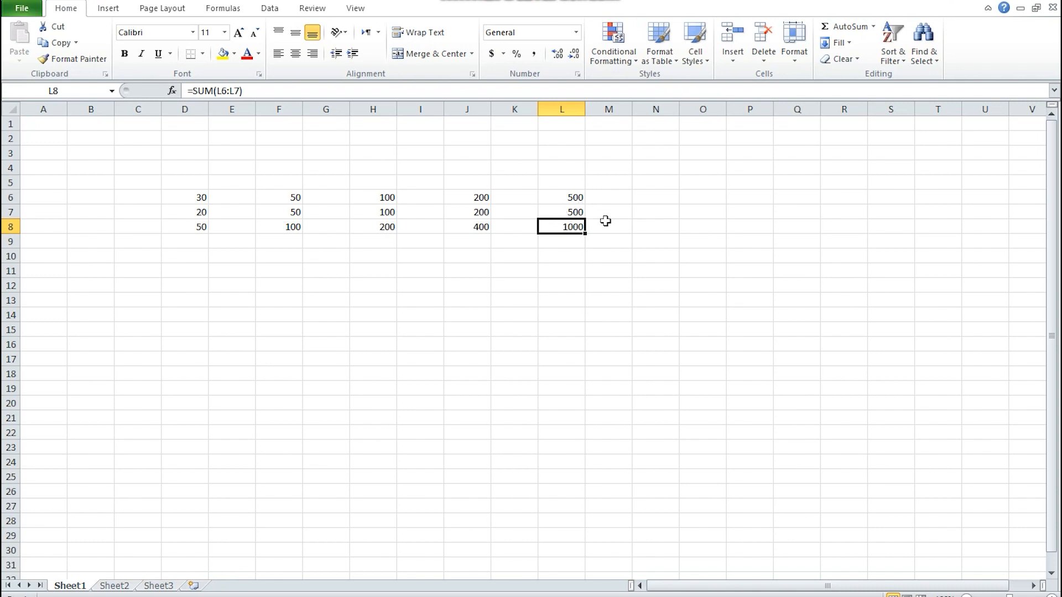
{"action": "left_click", "coordinate": [642, 198]}
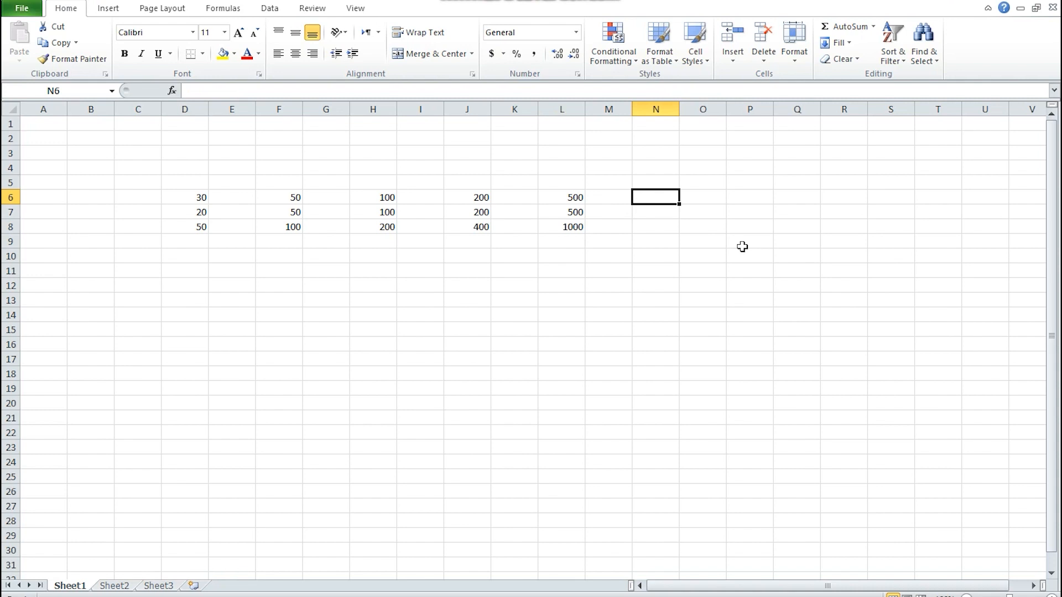
{"action": "type", "text": "600"}
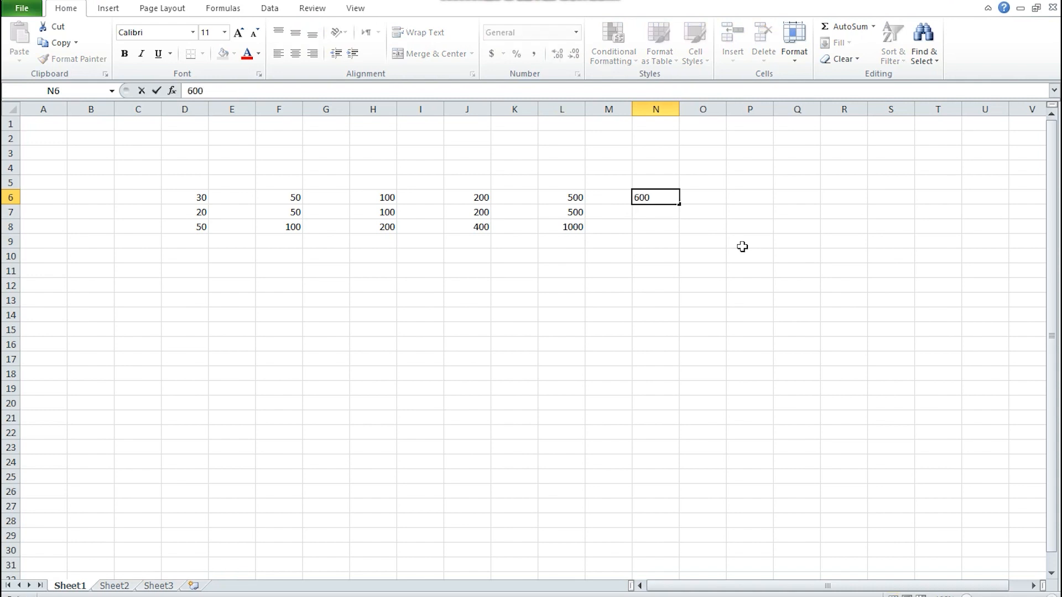
{"action": "key", "text": "Return"}
{"action": "type", "text": "600"}
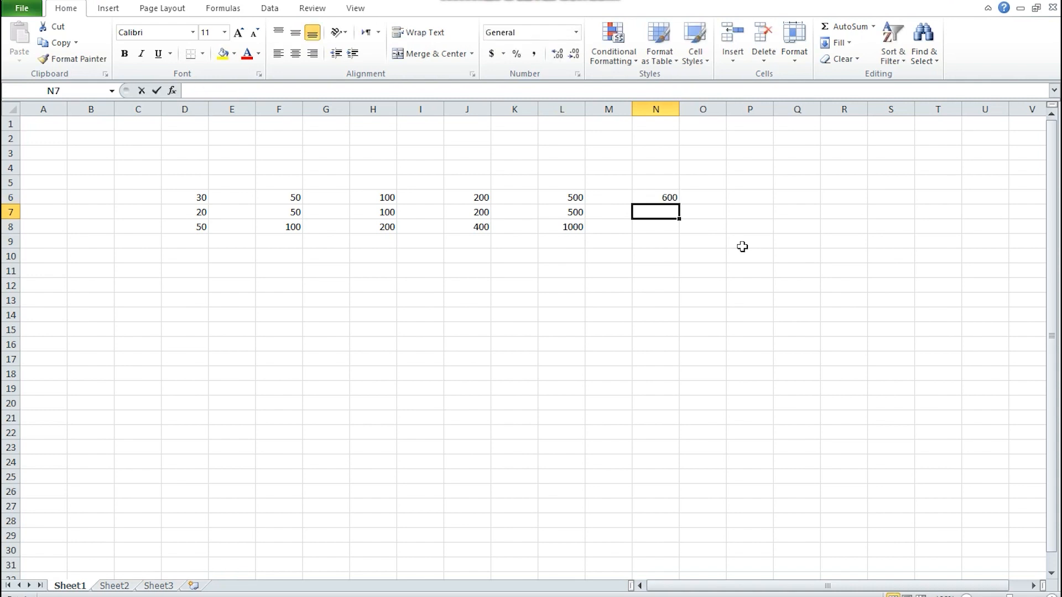
{"action": "key", "text": "Return"}
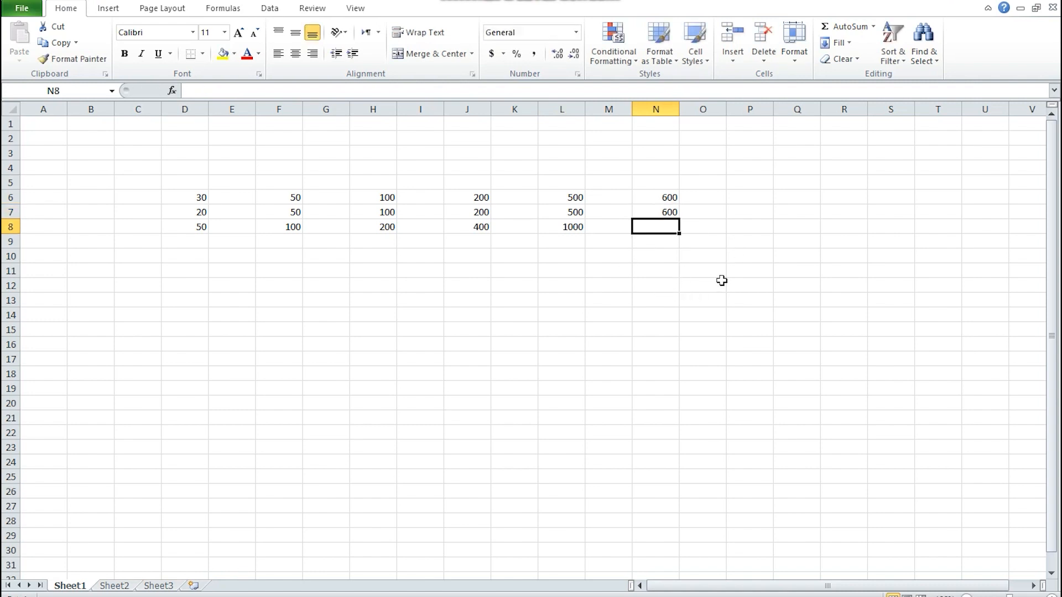
Total the range N6:N7 with AutoSum, placing the sum in cell N8, and view the other AutoSum functions without applying any.
{"action": "left_click_drag", "start_coordinate": [645, 197], "coordinate": [647, 208]}
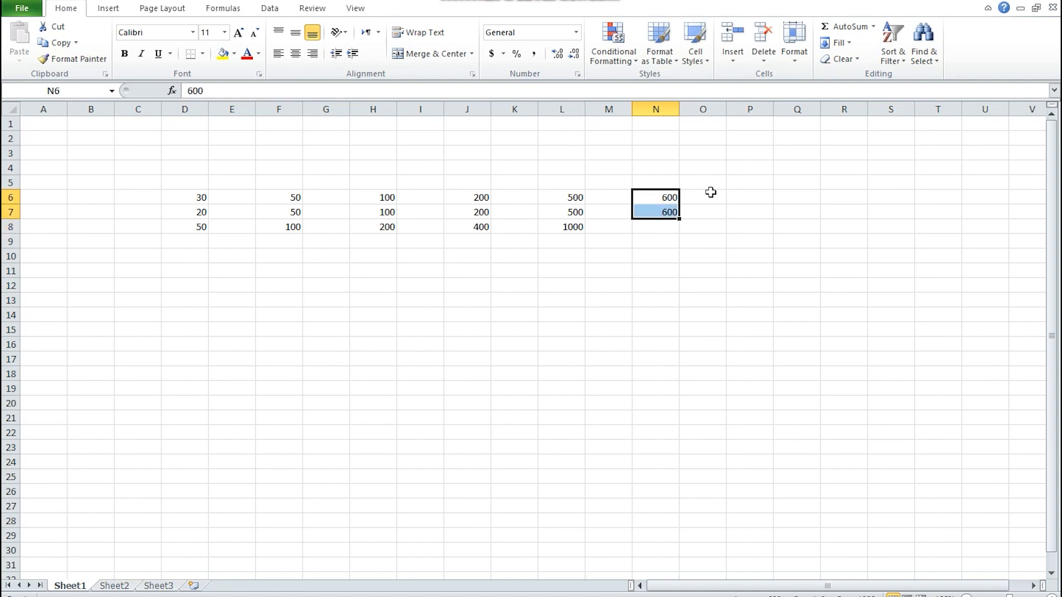
{"action": "left_click", "coordinate": [850, 29]}
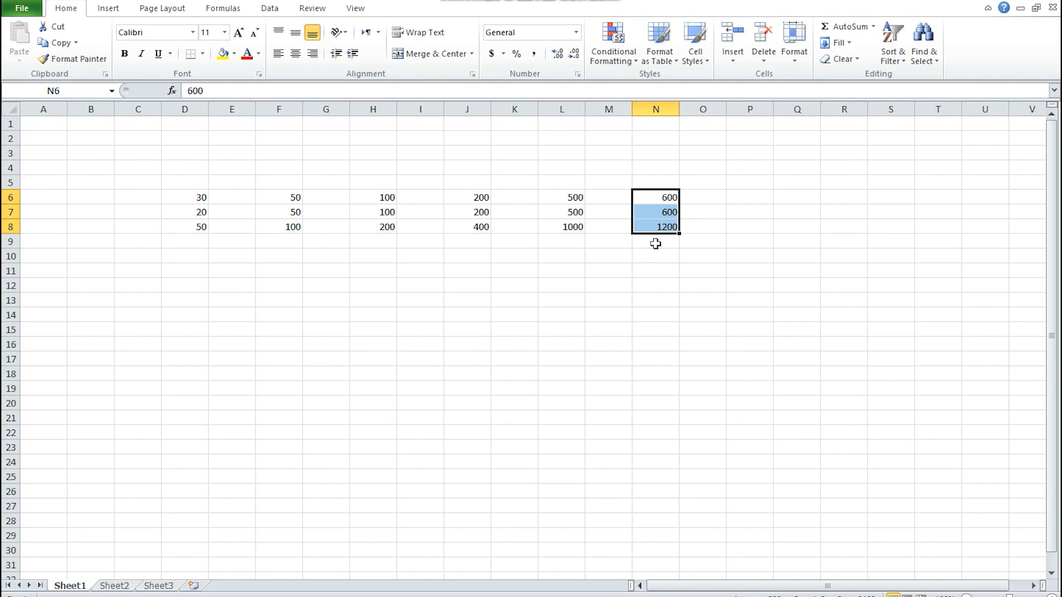
{"action": "left_click", "coordinate": [874, 26]}
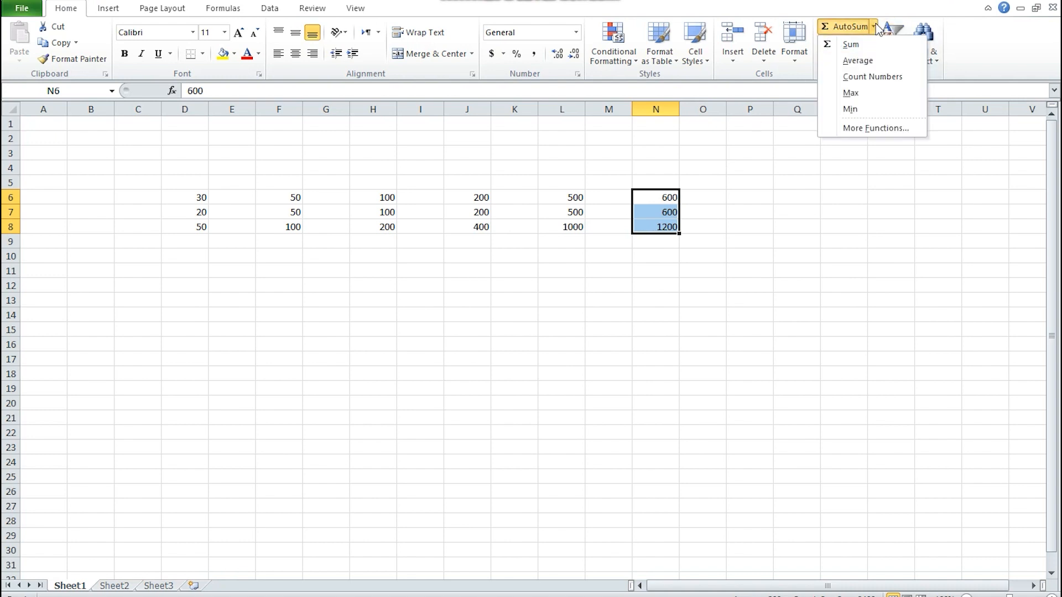
{"action": "left_click", "coordinate": [874, 27]}
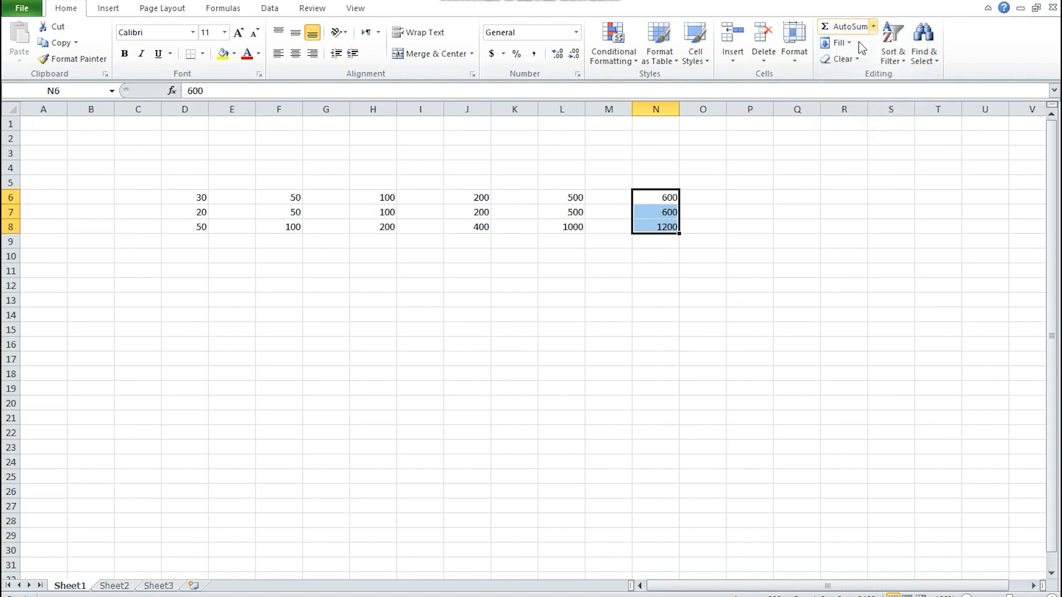
{"action": "left_click", "coordinate": [698, 243]}
{"action": "left_click", "coordinate": [742, 199]}
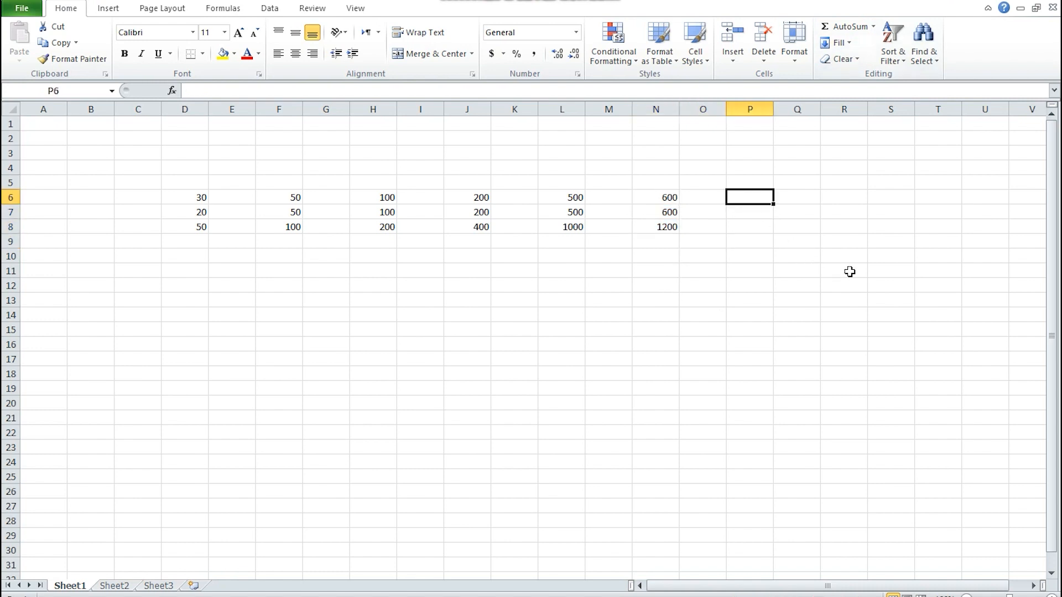
{"action": "type", "text": "30"}
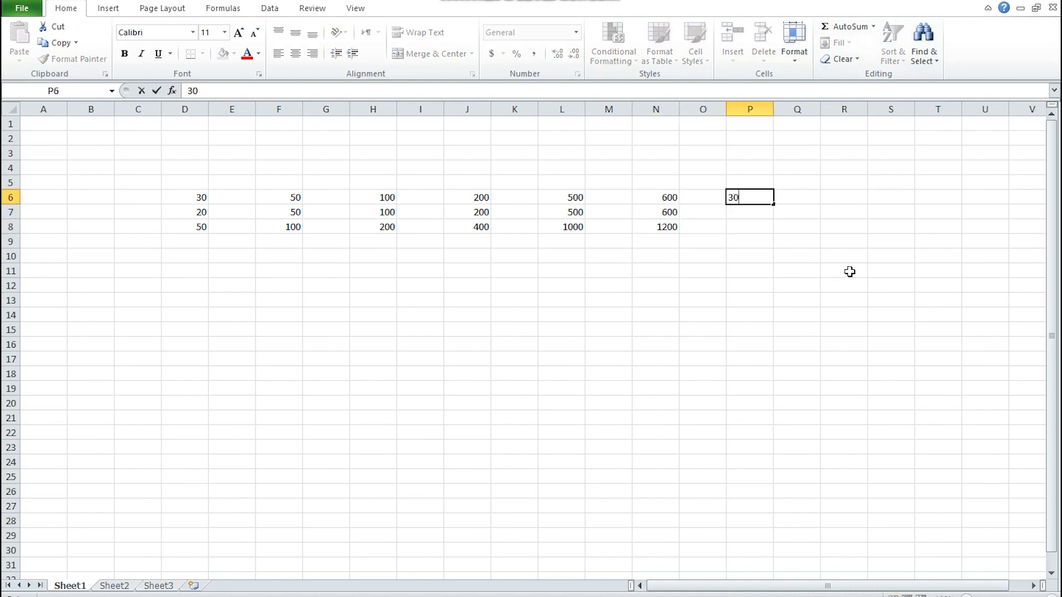
{"action": "key", "text": "BackSpace"}
{"action": "key", "text": "BackSpace"}
Enter the value 30 in cell F13 and the value 70 in cell I15.
{"action": "left_click", "coordinate": [278, 298]}
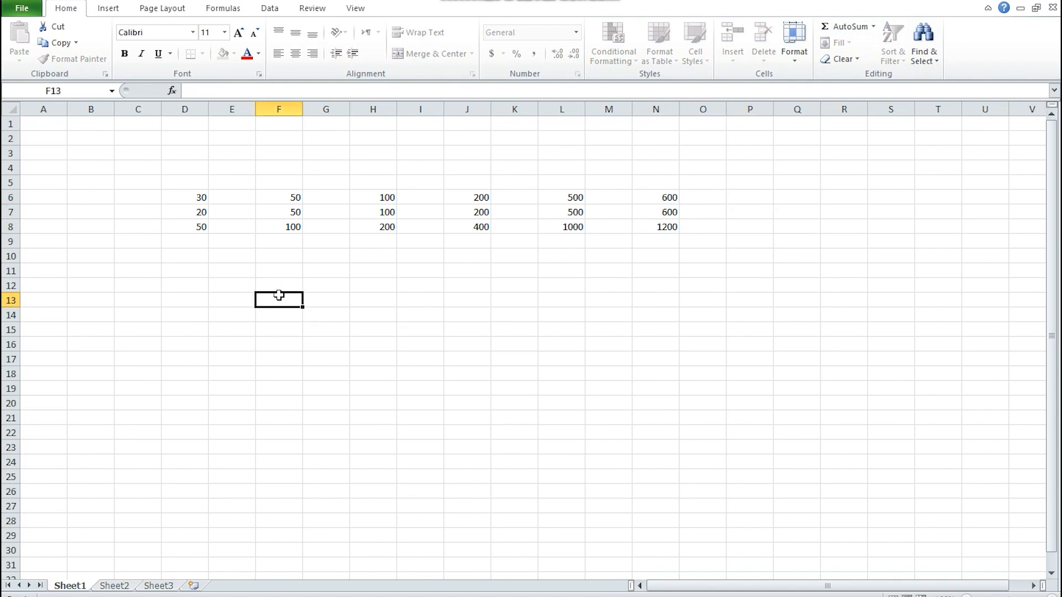
{"action": "type", "text": "30"}
{"action": "key", "text": "Down"}
{"action": "key", "text": "Down"}
{"action": "key", "text": "Right"}
{"action": "key", "text": "Right"}
{"action": "key", "text": "Right"}
{"action": "type", "text": "70"}
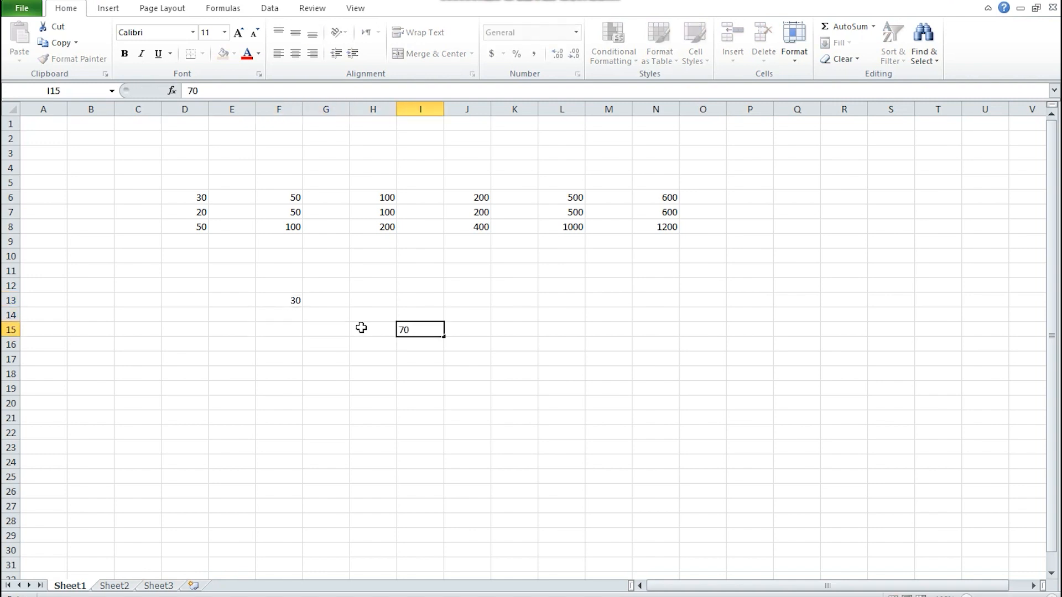
{"action": "key", "text": "Return"}
Enter the value 60 in cell F16 and the value 30 in cell G17.
{"action": "key", "text": "Left"}
{"action": "key", "text": "Left"}
{"action": "key", "text": "Left"}
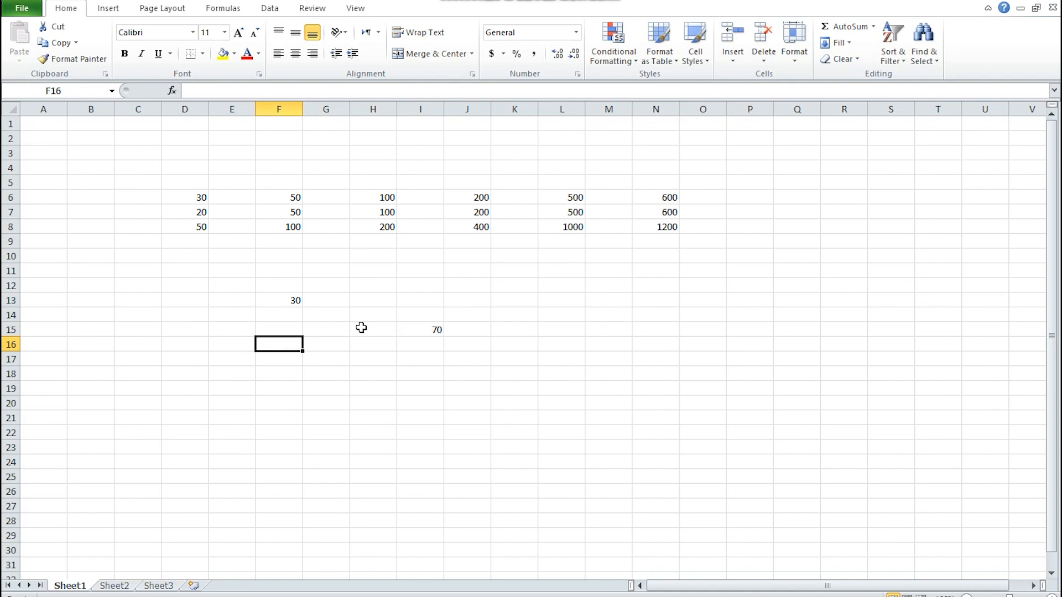
{"action": "type", "text": "60"}
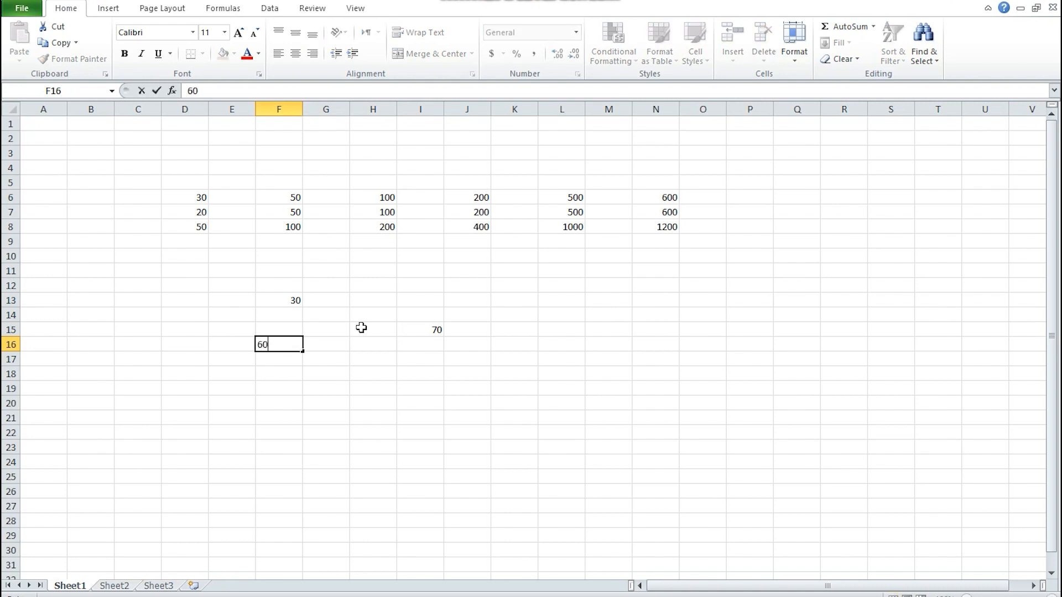
{"action": "key", "text": "Right"}
{"action": "key", "text": "Down"}
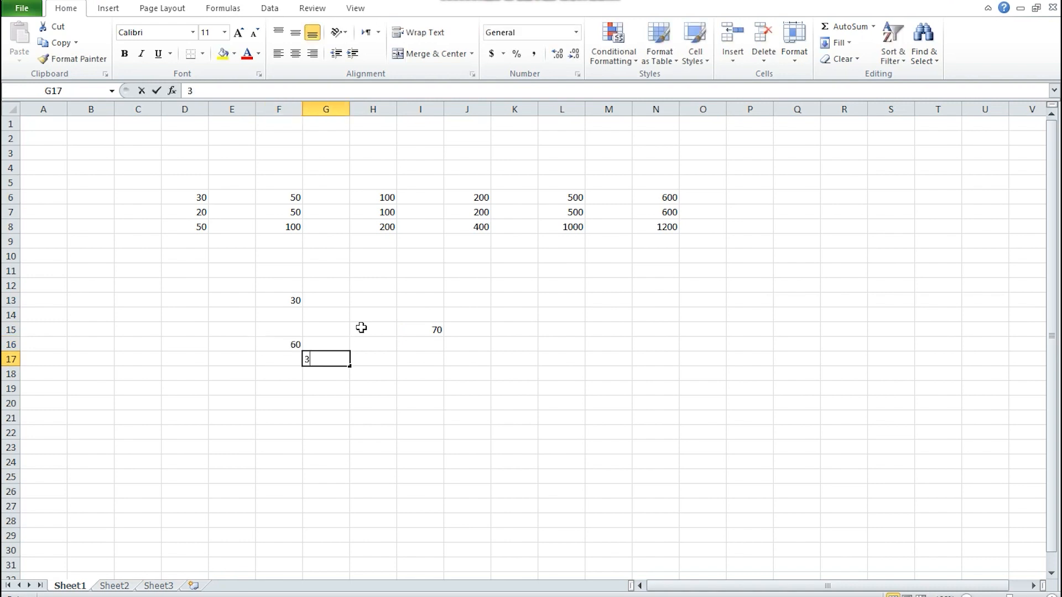
{"action": "type", "text": "30"}
{"action": "key", "text": "Right"}
Enter the value 20 in cell I18 and the value 100 in cell G19.
{"action": "key", "text": "Right"}
{"action": "key", "text": "Down"}
{"action": "type", "text": "20"}
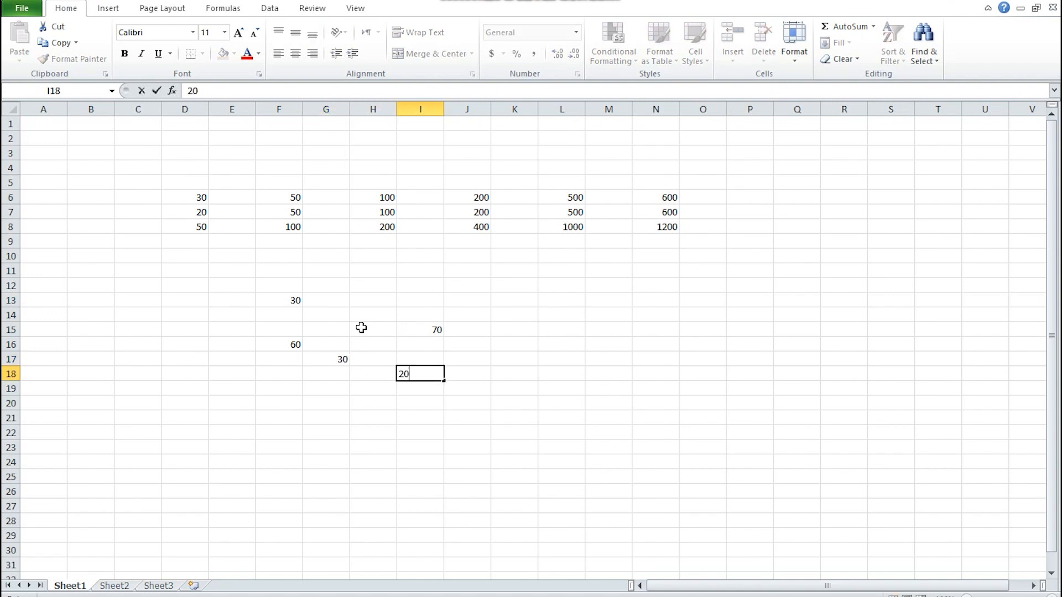
{"action": "key", "text": "Down"}
{"action": "key", "text": "Left"}
{"action": "key", "text": "Left"}
{"action": "type", "text": "1"}
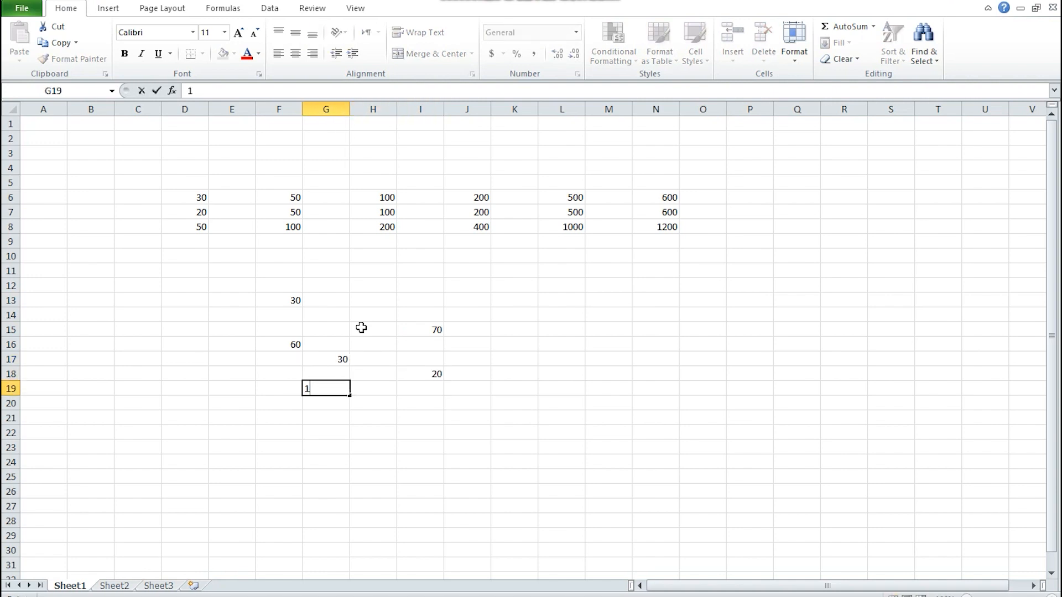
{"action": "type", "text": "00"}
{"action": "key", "text": "Down"}
Enter the formula =sum(F13:I19) in cell F23 to total the scattered numbers, and reselect that cell.
{"action": "key", "text": "Down"}
{"action": "key", "text": "Down"}
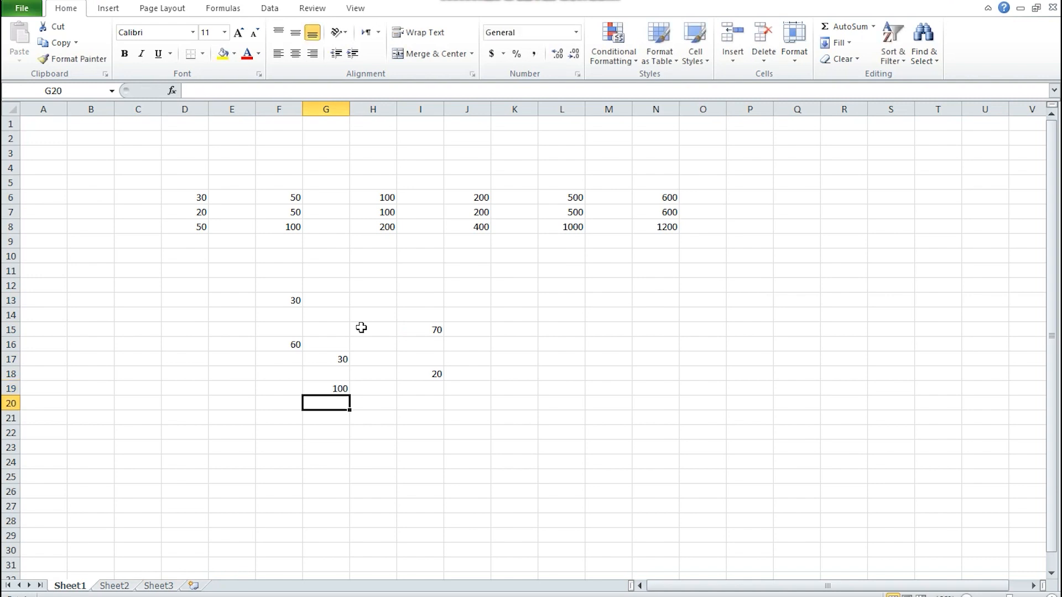
{"action": "key", "text": "Left"}
{"action": "key", "text": "Down"}
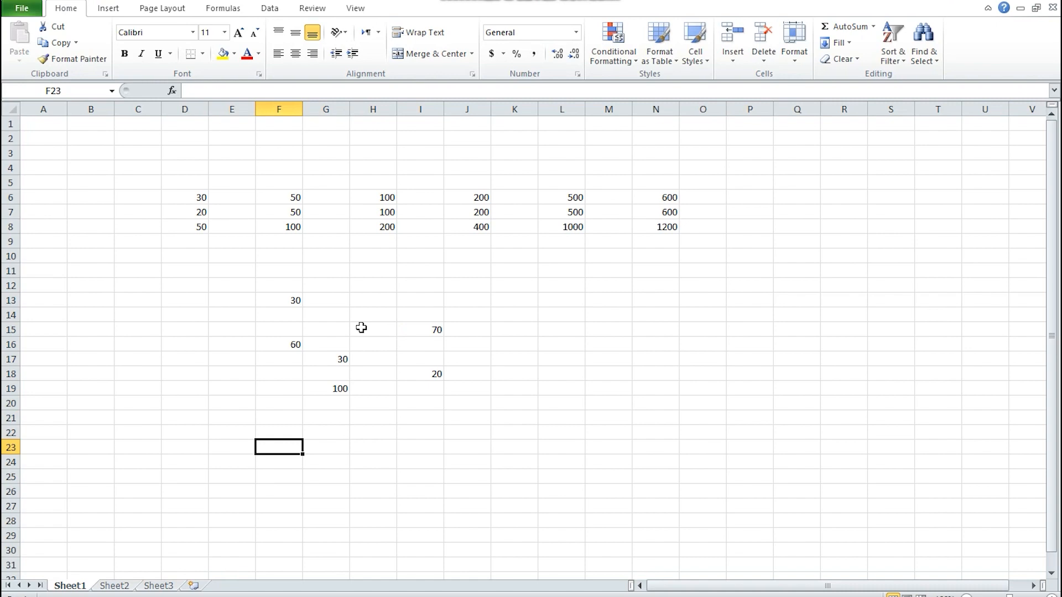
{"action": "type", "text": "="}
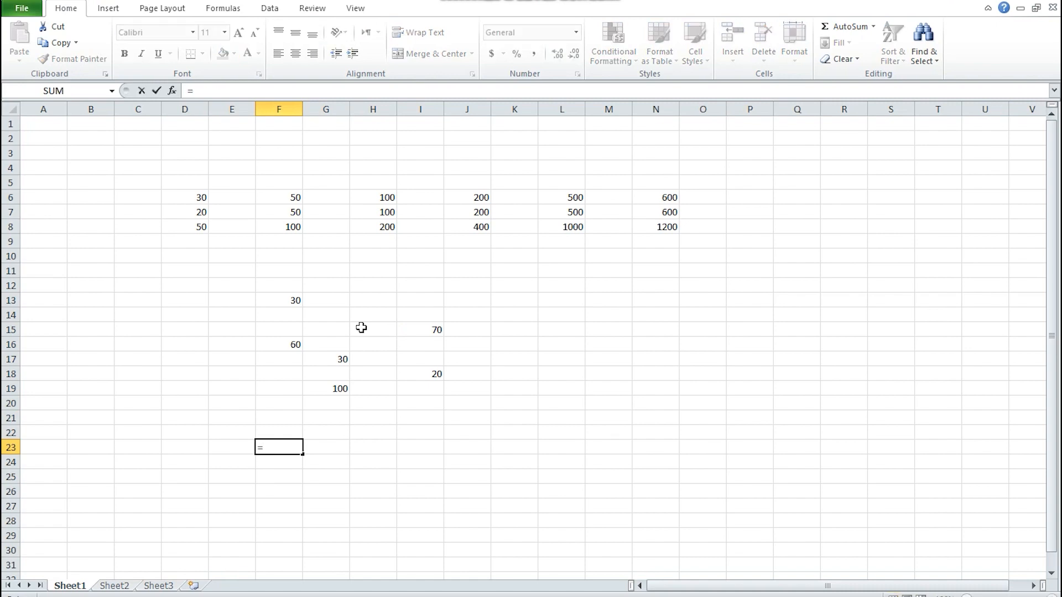
{"action": "type", "text": "s"}
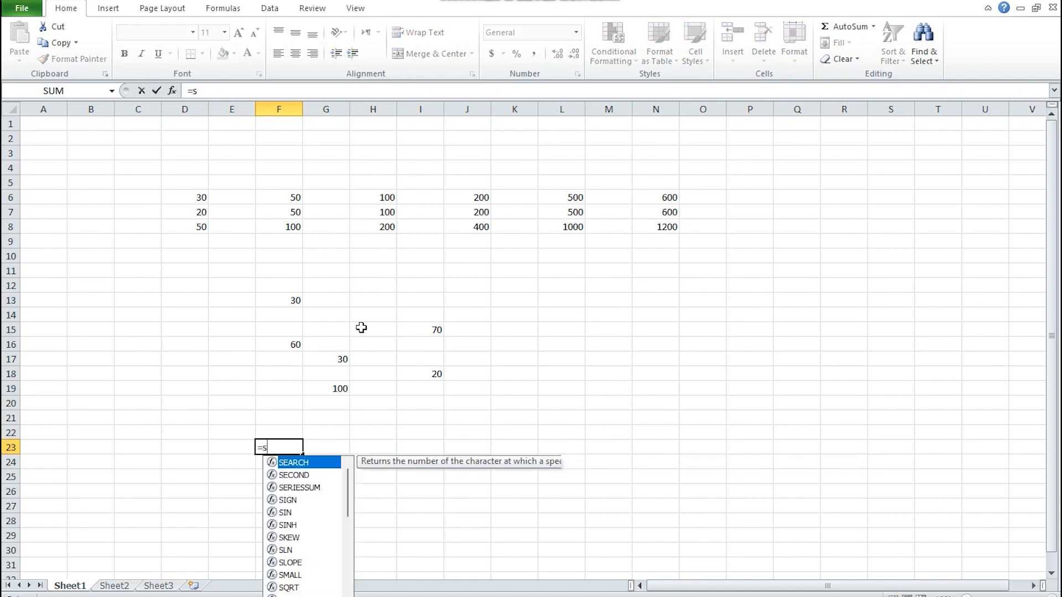
{"action": "type", "text": "um("}
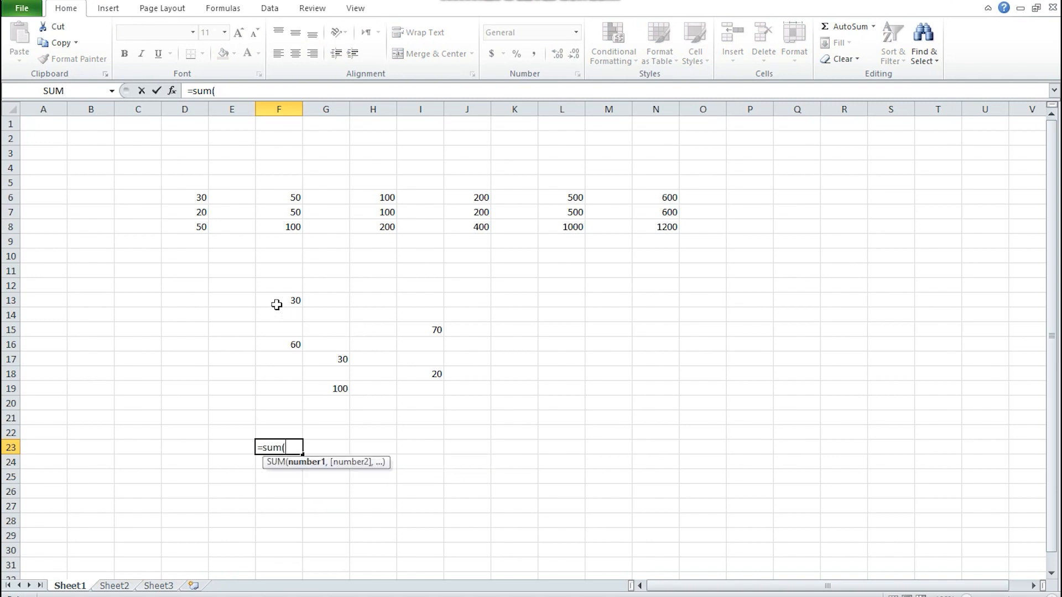
{"action": "left_click_drag", "start_coordinate": [277, 301], "coordinate": [435, 394]}
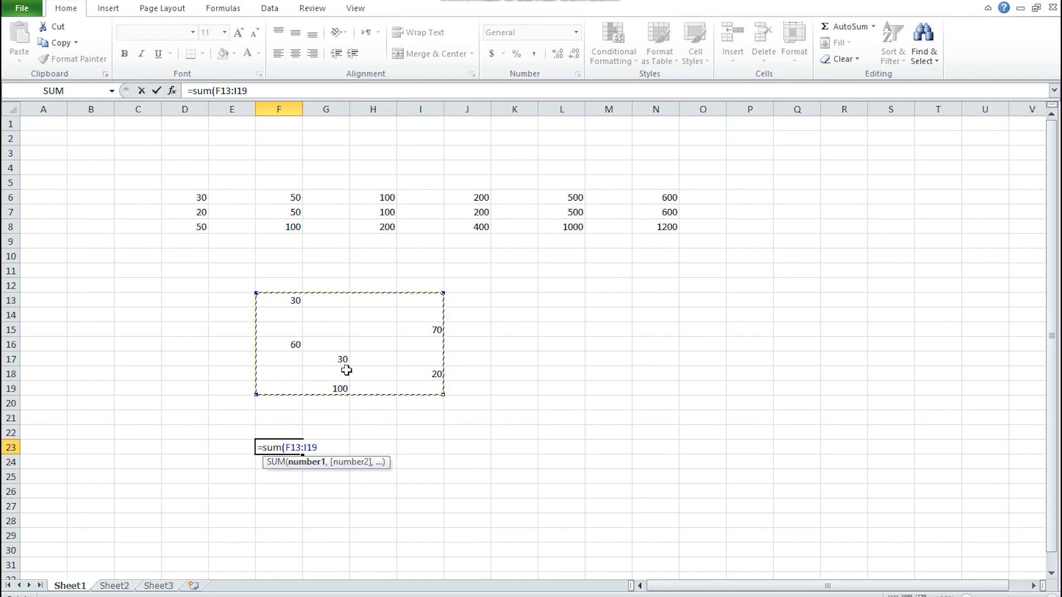
{"action": "type", "text": ")"}
{"action": "key", "text": "Return"}
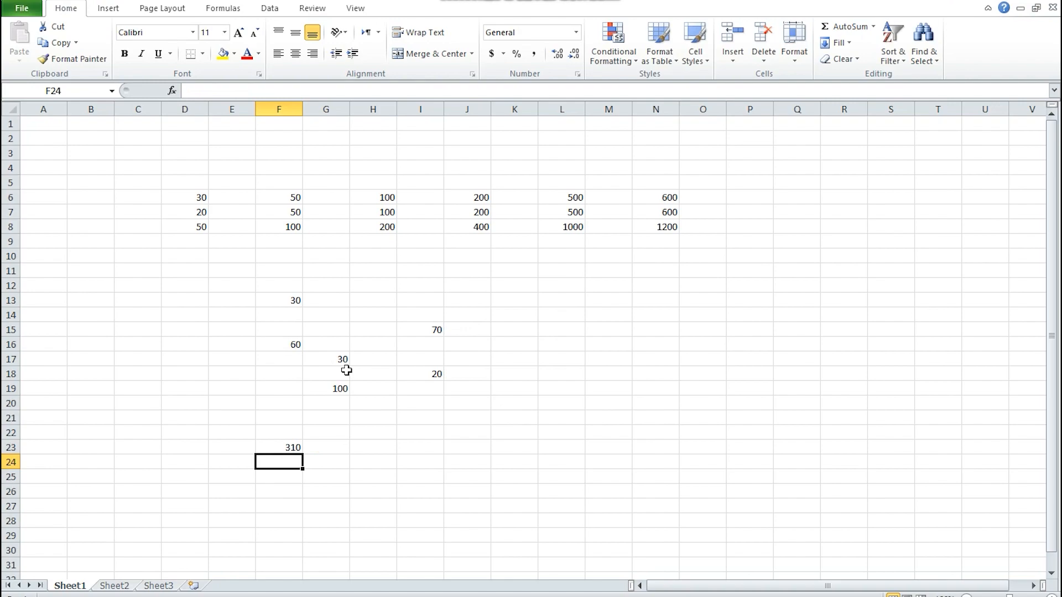
{"action": "left_click", "coordinate": [284, 448]}
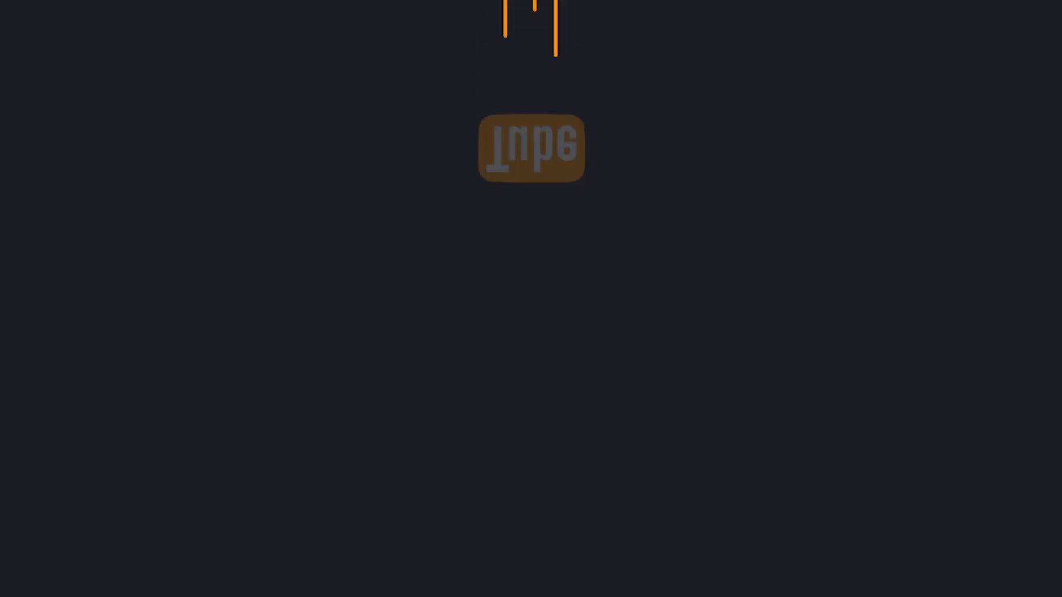